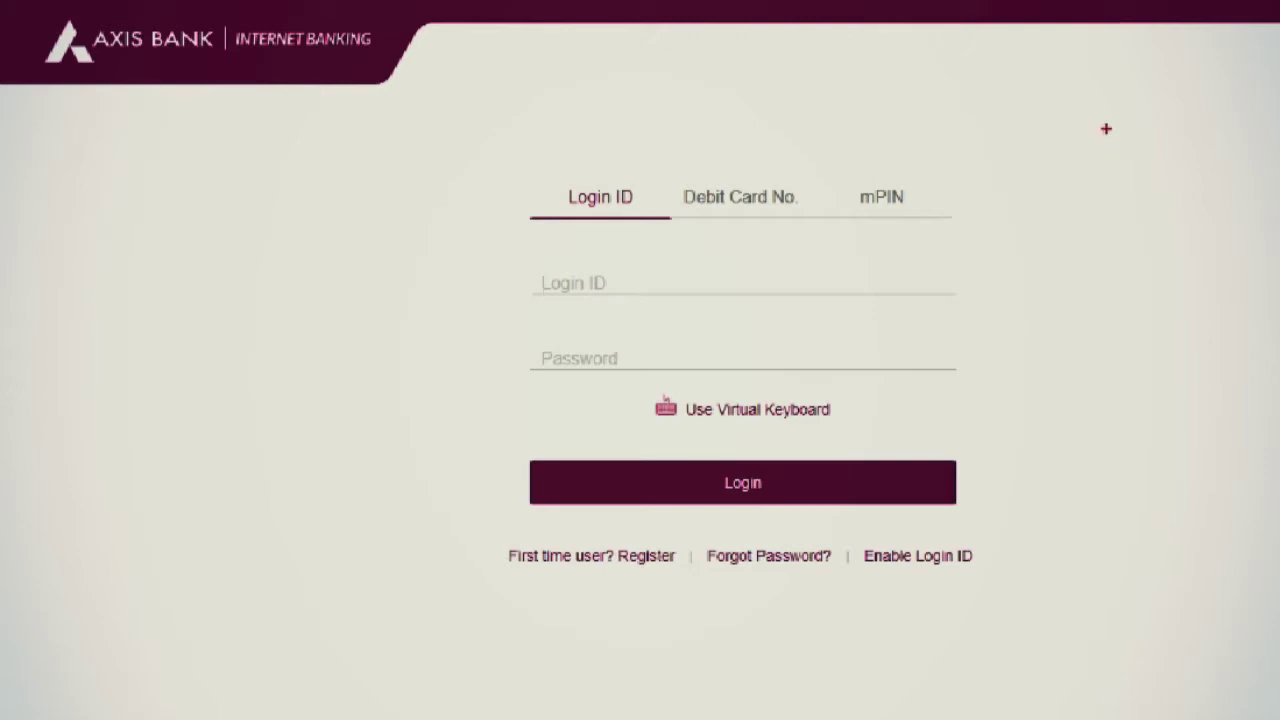
{"action": "left_click_drag", "start_coordinate": [474, 141], "coordinate": [1119, 563]}
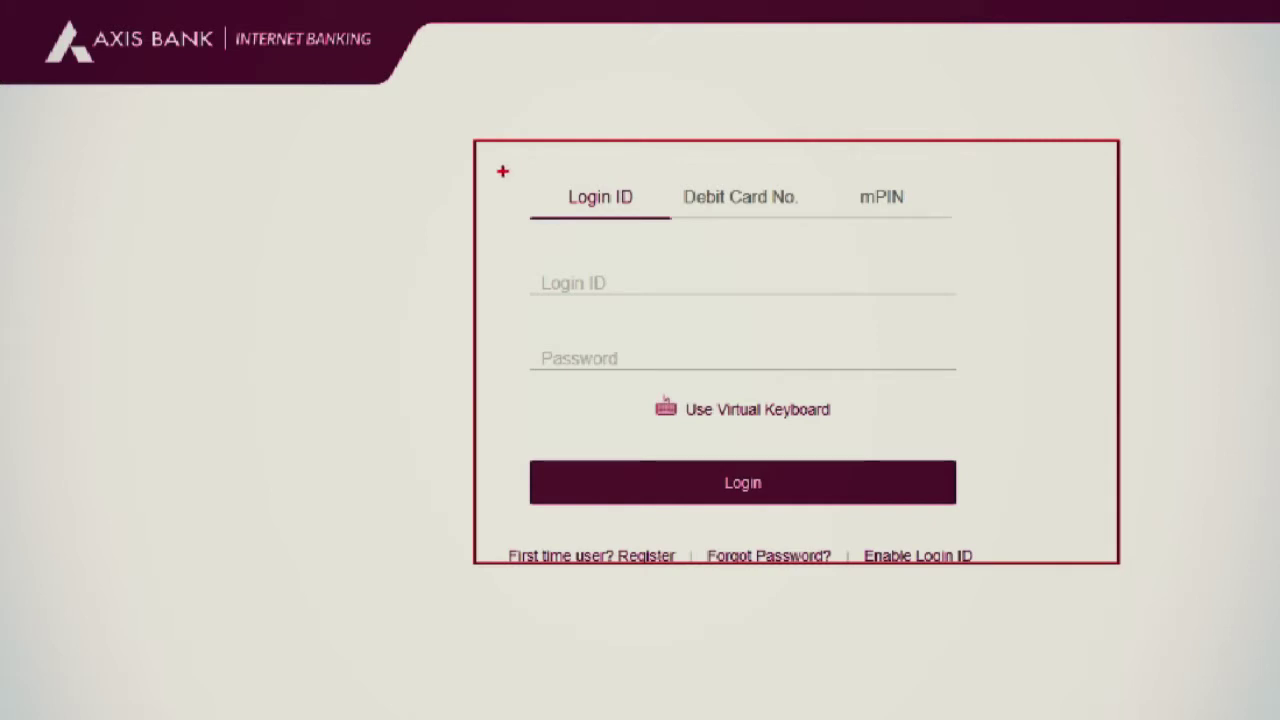
{"action": "mouse_move", "coordinate": [502, 170]}
{"action": "left_mouse_down"}
{"action": "mouse_move", "coordinate": [620, 297]}
{"action": "mouse_move", "coordinate": [1065, 341]}
{"action": "mouse_move", "coordinate": [1072, 397]}
{"action": "left_mouse_up"}
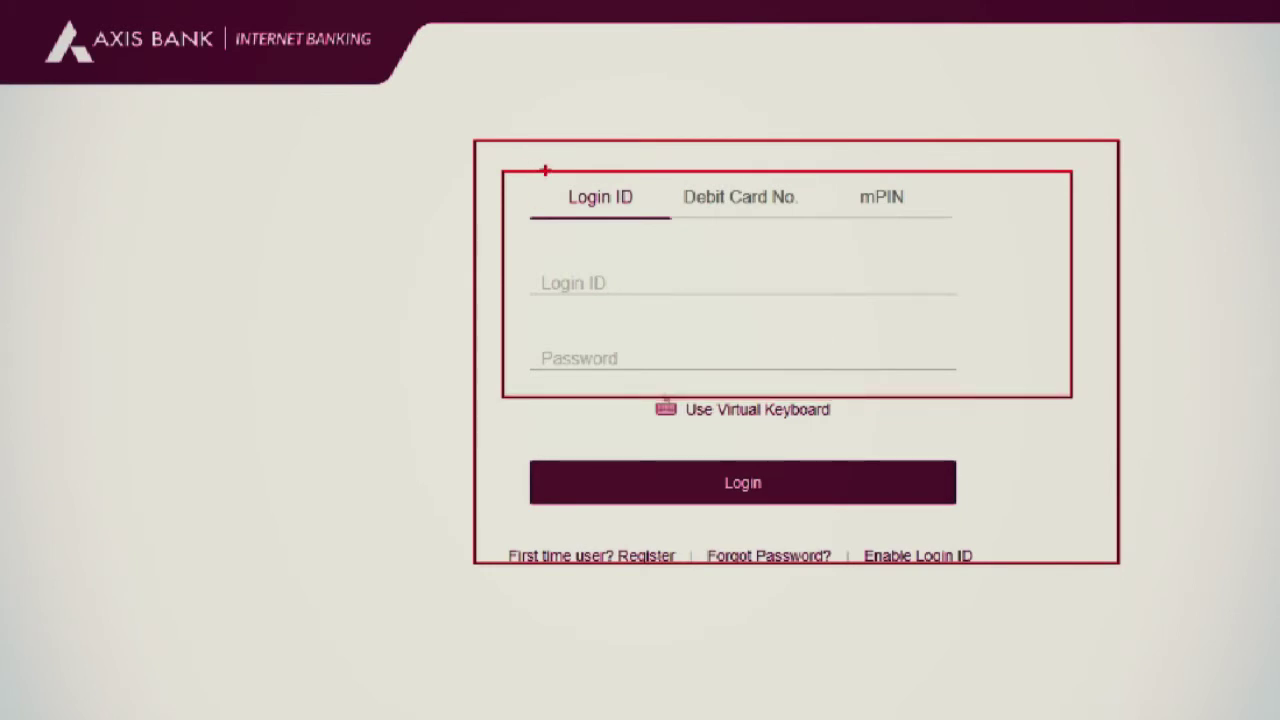
{"action": "left_click_drag", "start_coordinate": [545, 170], "coordinate": [658, 223]}
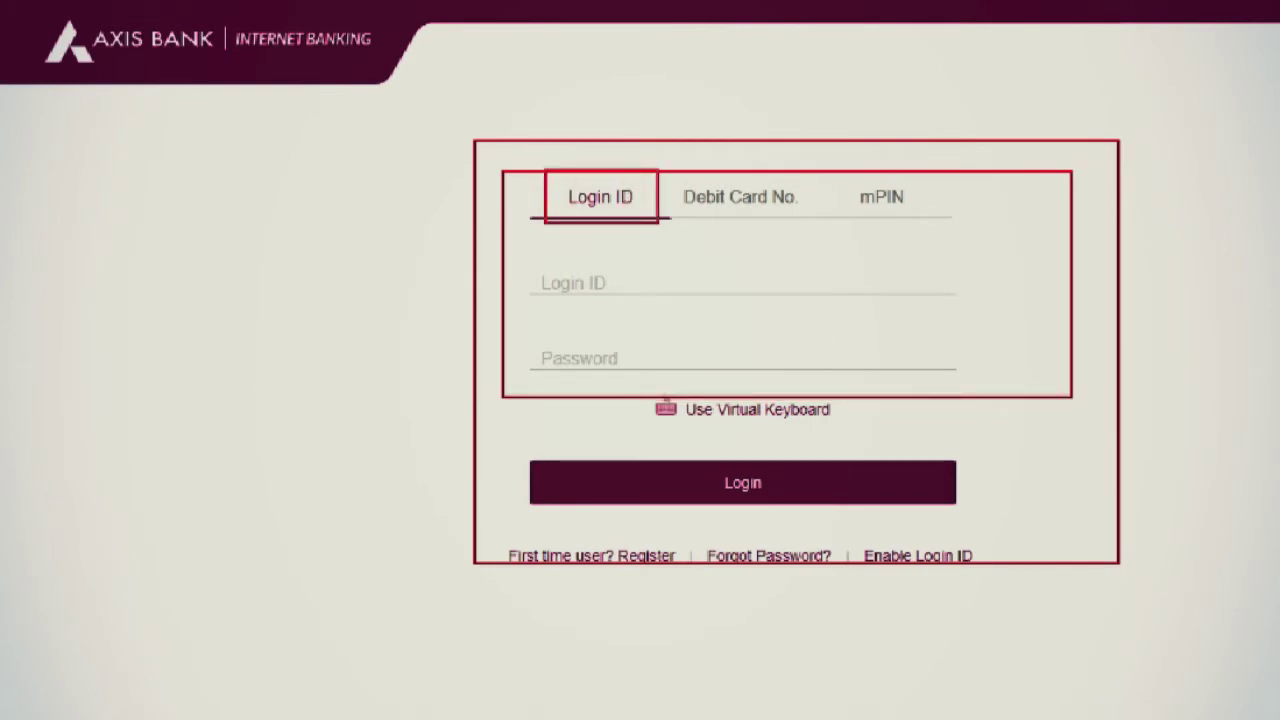
{"action": "mouse_move", "coordinate": [528, 259]}
{"action": "left_mouse_down"}
{"action": "mouse_move", "coordinate": [600, 278]}
{"action": "mouse_move", "coordinate": [903, 290]}
{"action": "left_mouse_up"}
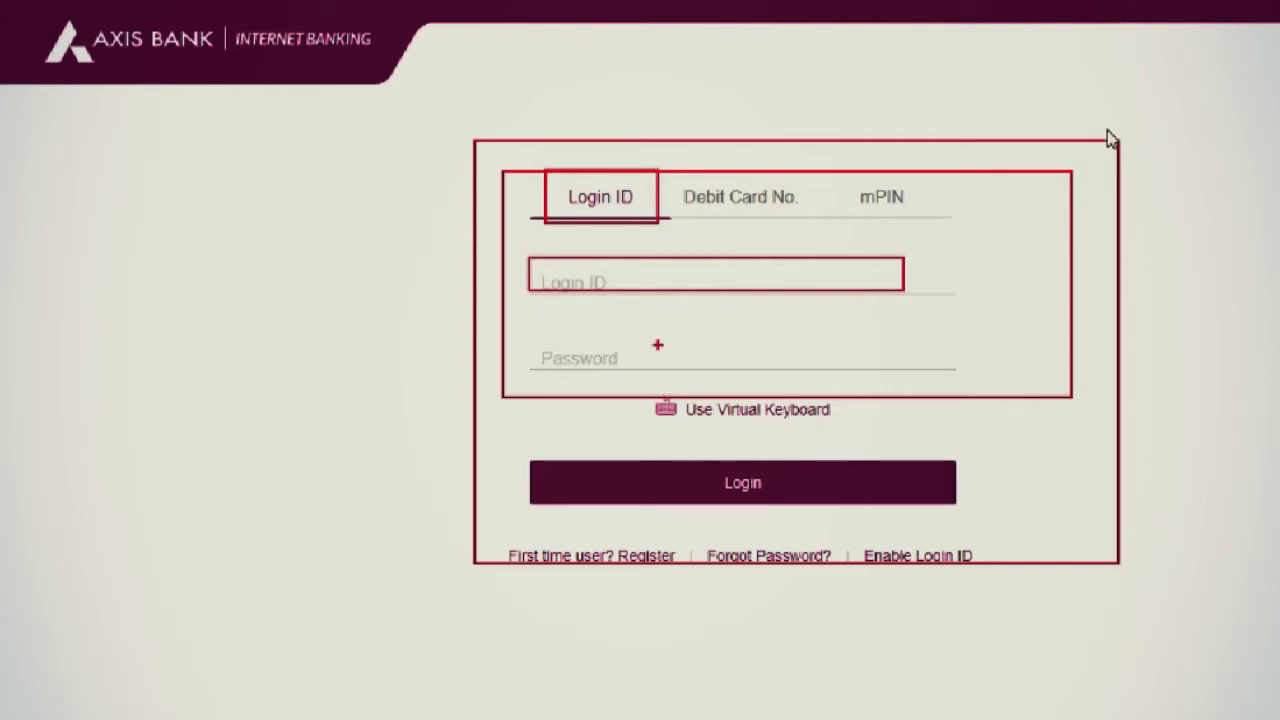
{"action": "key", "text": "Escape"}
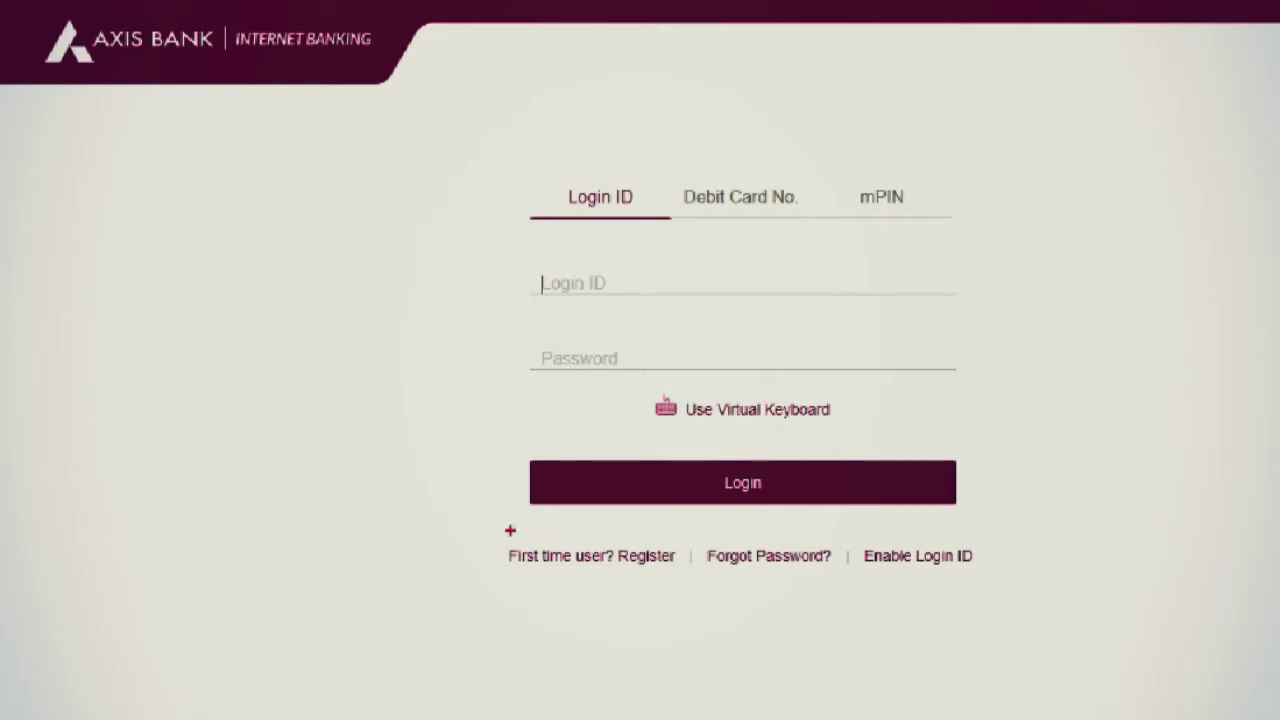
{"action": "left_click_drag", "start_coordinate": [509, 528], "coordinate": [693, 583]}
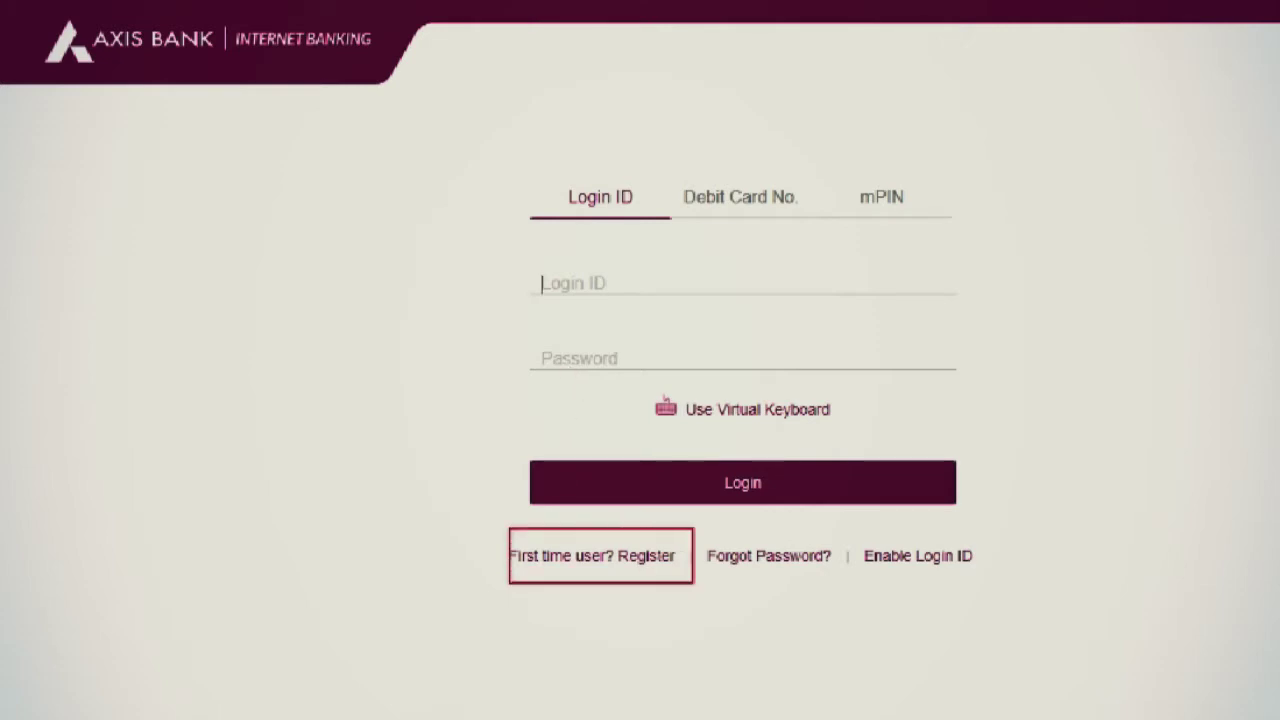
{"action": "key", "text": "Escape"}
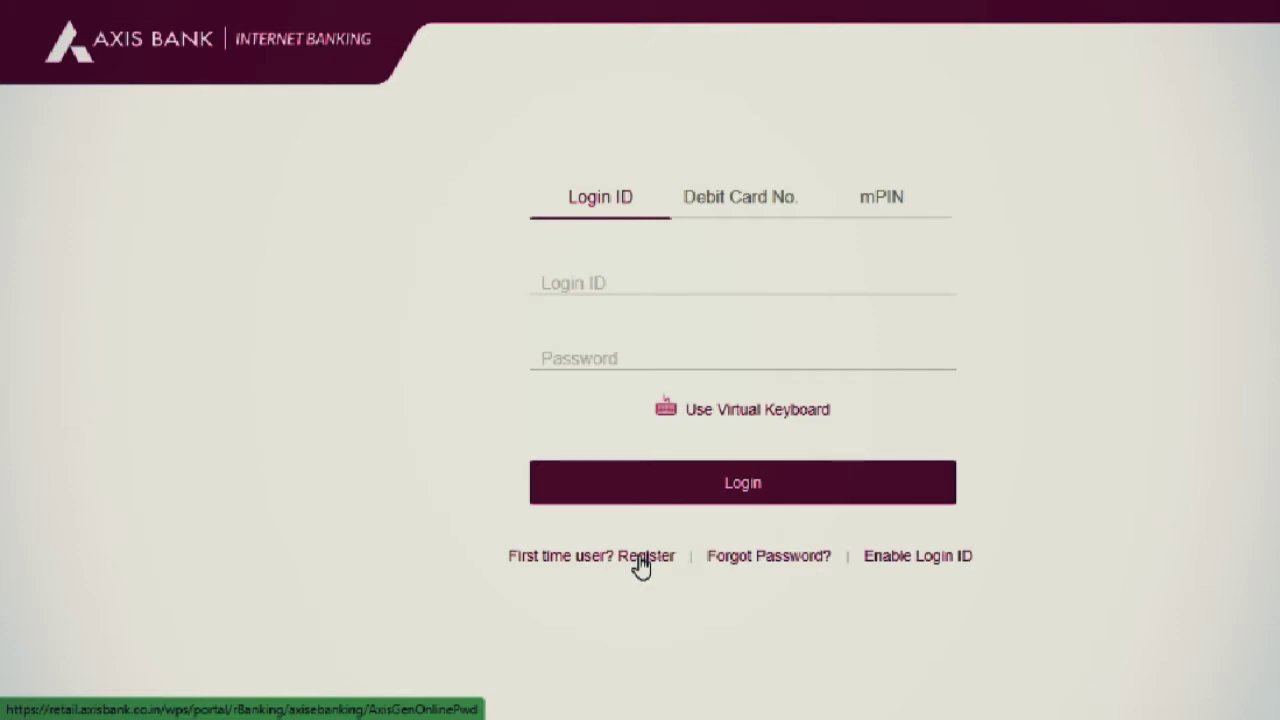
Begin first-time user registration with the registered mobile number and review the Customer ID error warning.
{"action": "left_click", "coordinate": [655, 566]}
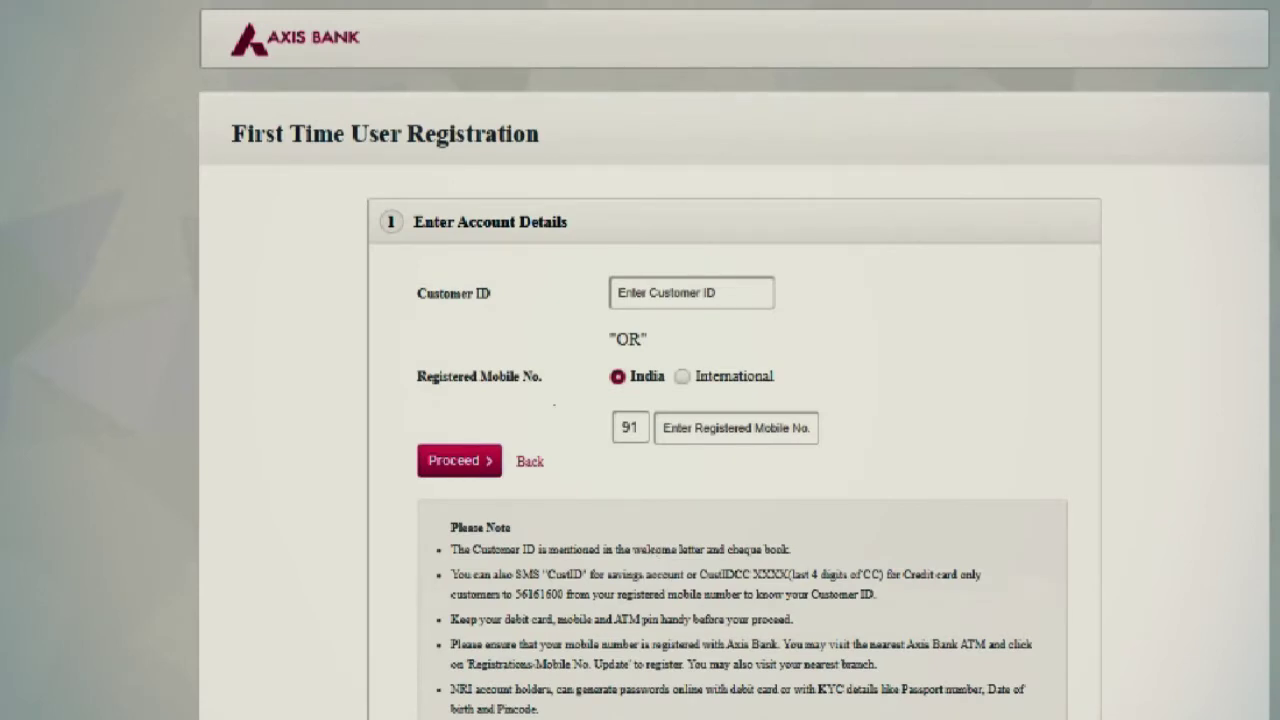
{"action": "left_click_drag", "start_coordinate": [400, 256], "coordinate": [816, 316]}
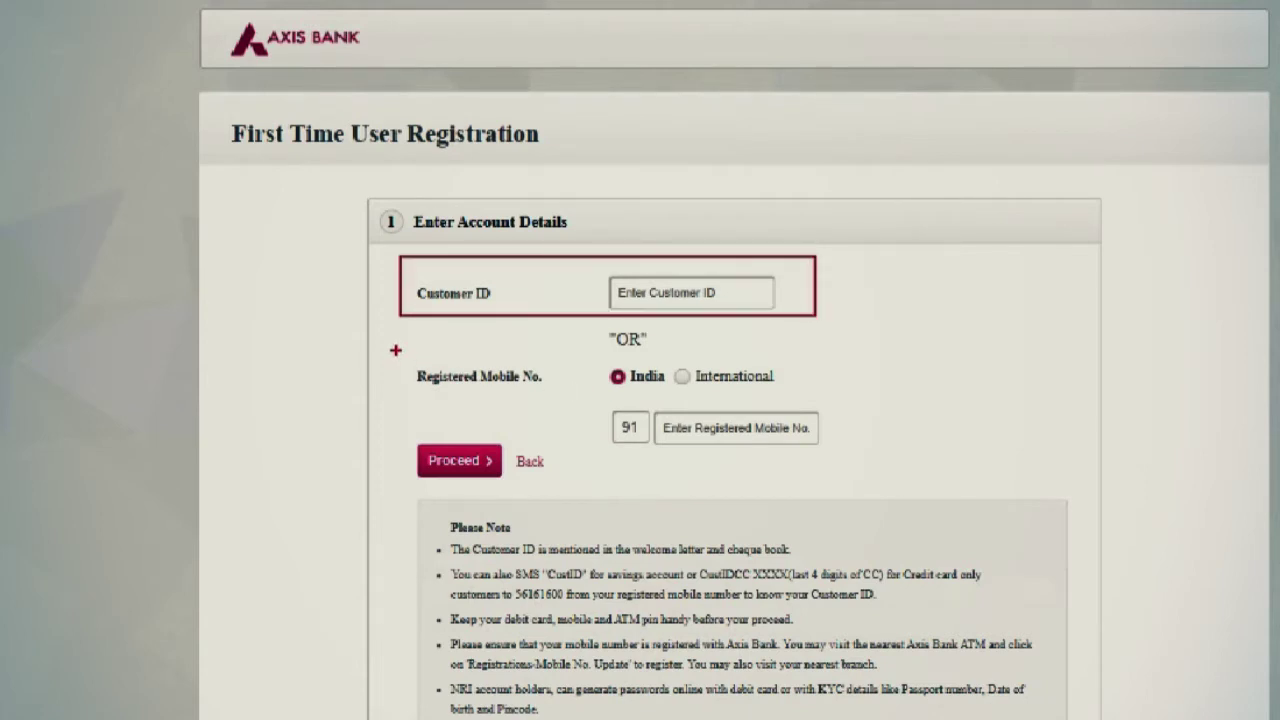
{"action": "mouse_move", "coordinate": [395, 350]}
{"action": "left_mouse_down"}
{"action": "mouse_move", "coordinate": [788, 466]}
{"action": "mouse_move", "coordinate": [928, 448]}
{"action": "left_mouse_up"}
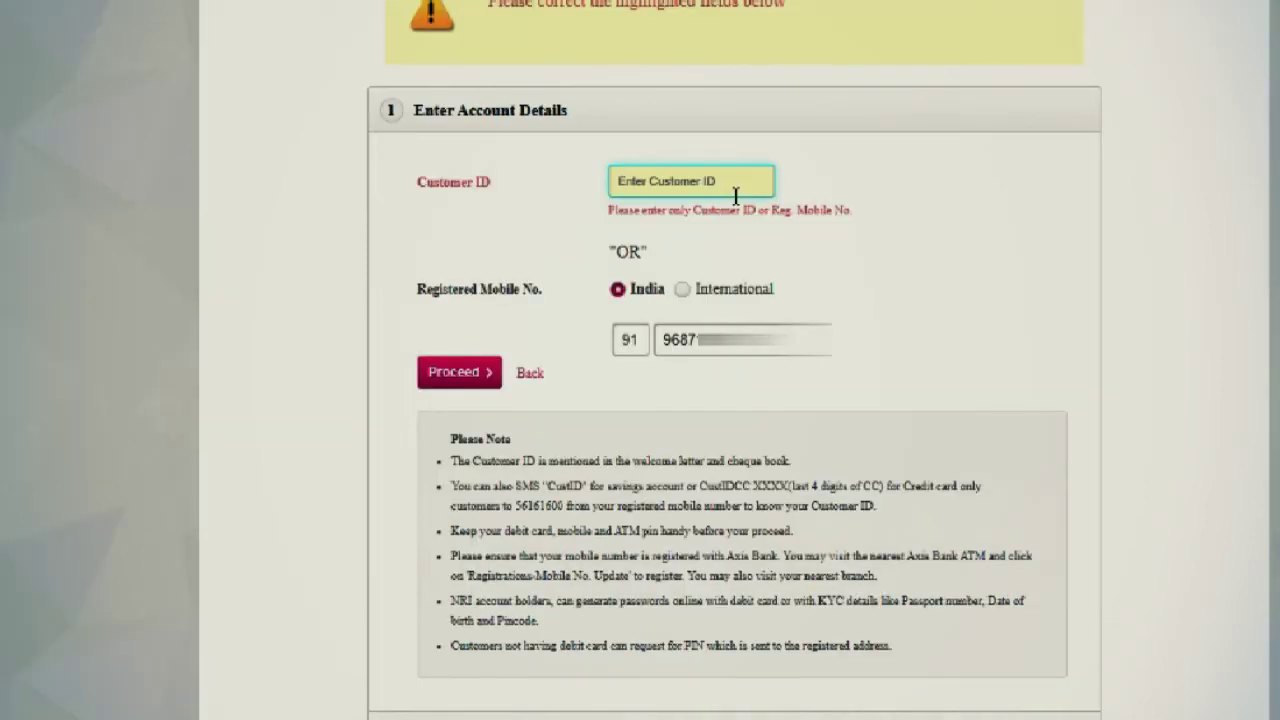
{"action": "left_click", "coordinate": [912, 190]}
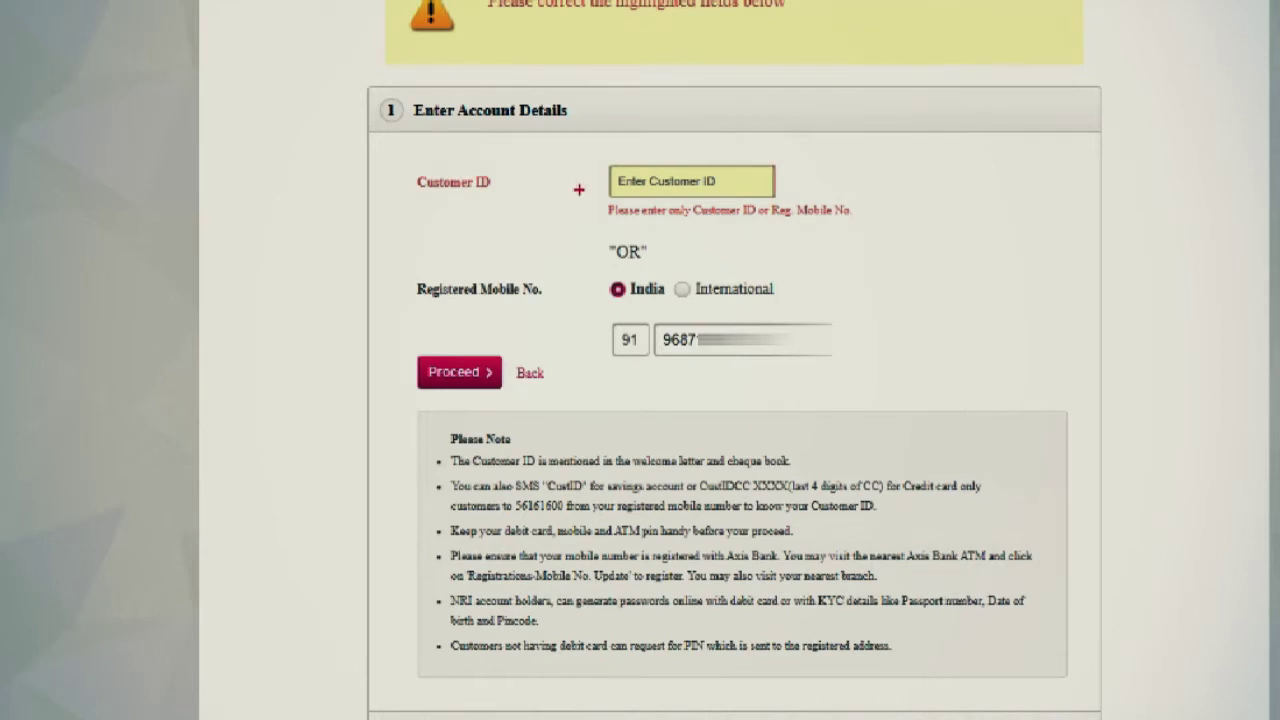
{"action": "left_click_drag", "start_coordinate": [578, 189], "coordinate": [911, 229]}
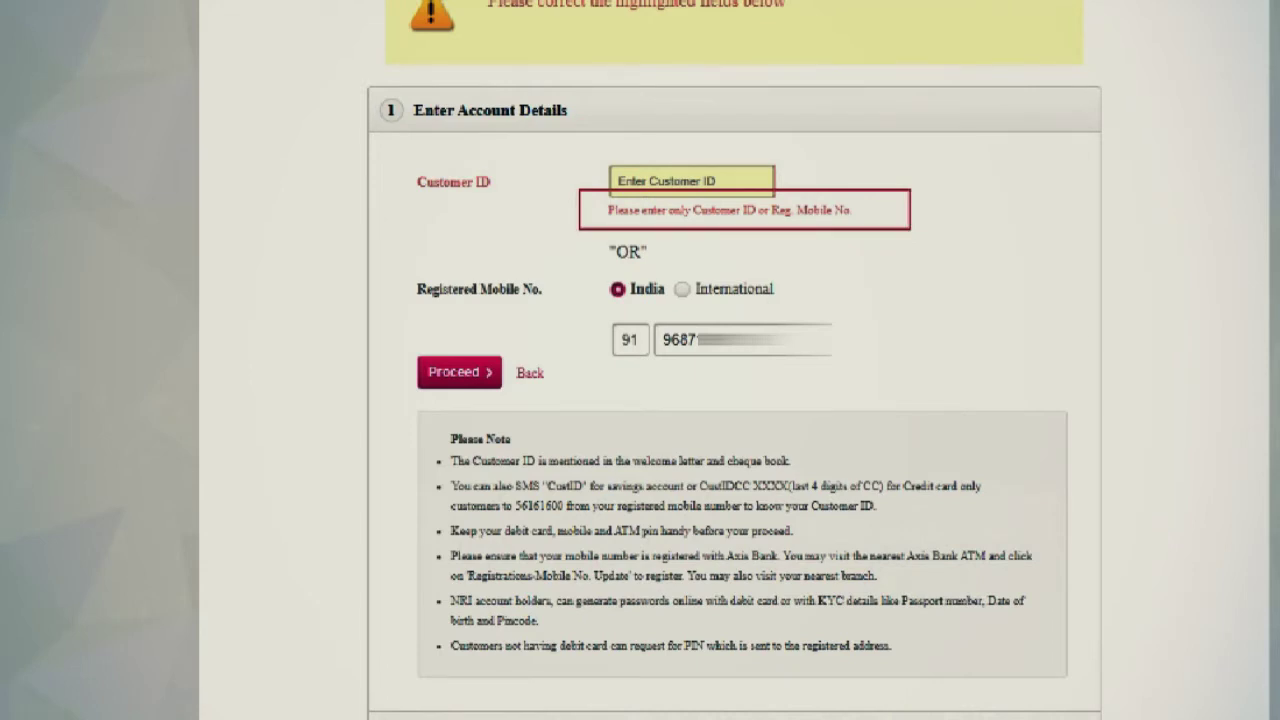
{"action": "key", "text": "Escape"}
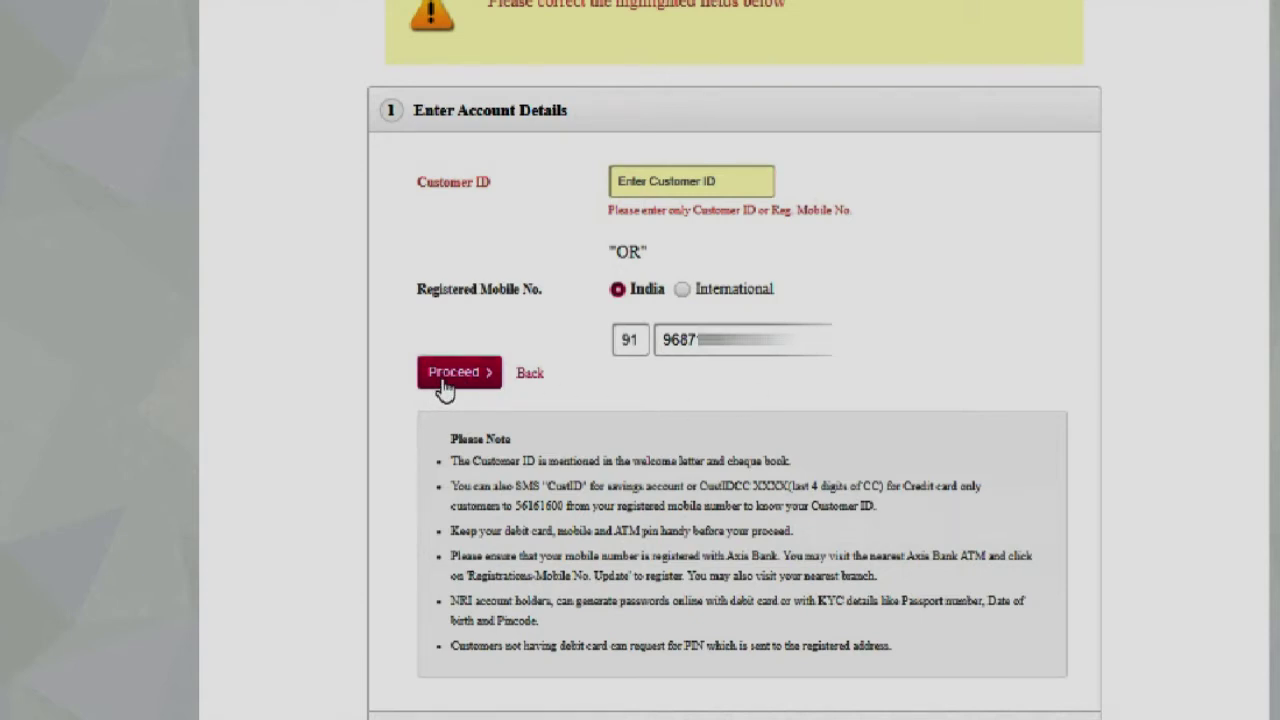
Submit the mobile number, then the debit card details and consents, to reach Set Password.
{"action": "left_click", "coordinate": [443, 380]}
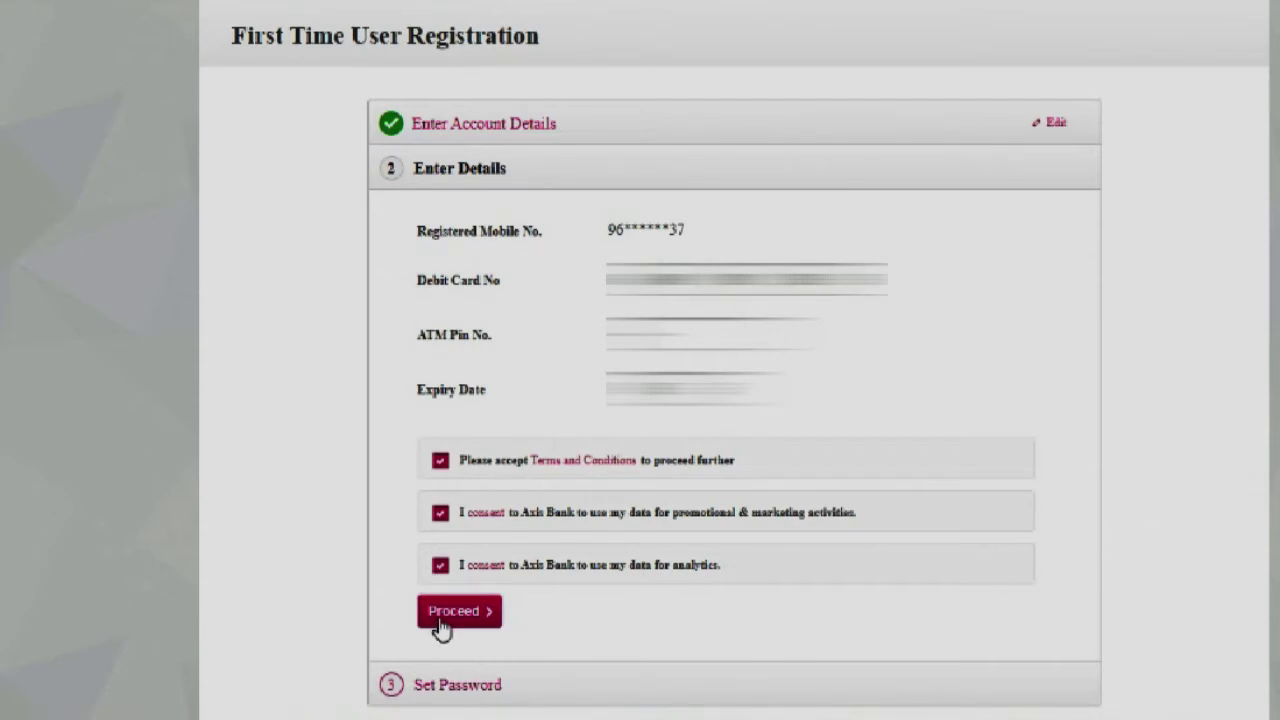
{"action": "left_click", "coordinate": [441, 628]}
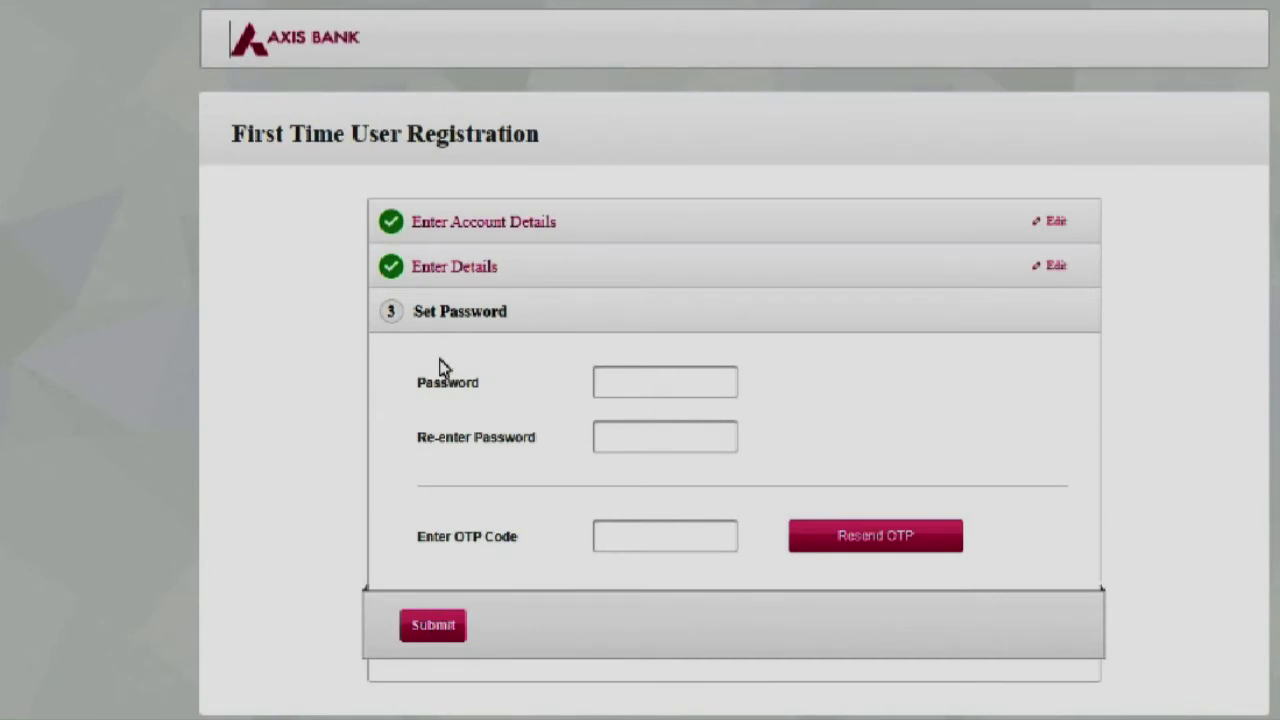
Request the OTP by voice call, acknowledge the notice, and return to the blank Password field.
{"action": "left_click", "coordinate": [628, 375]}
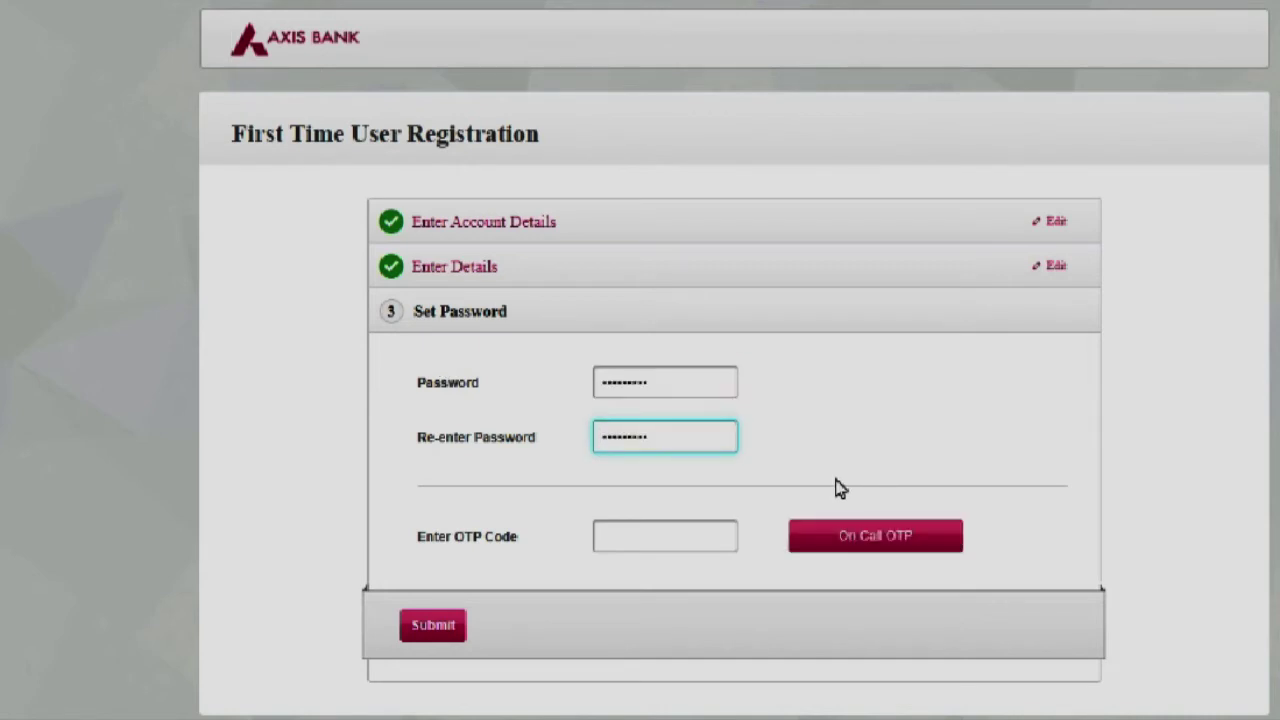
{"action": "left_click", "coordinate": [626, 538]}
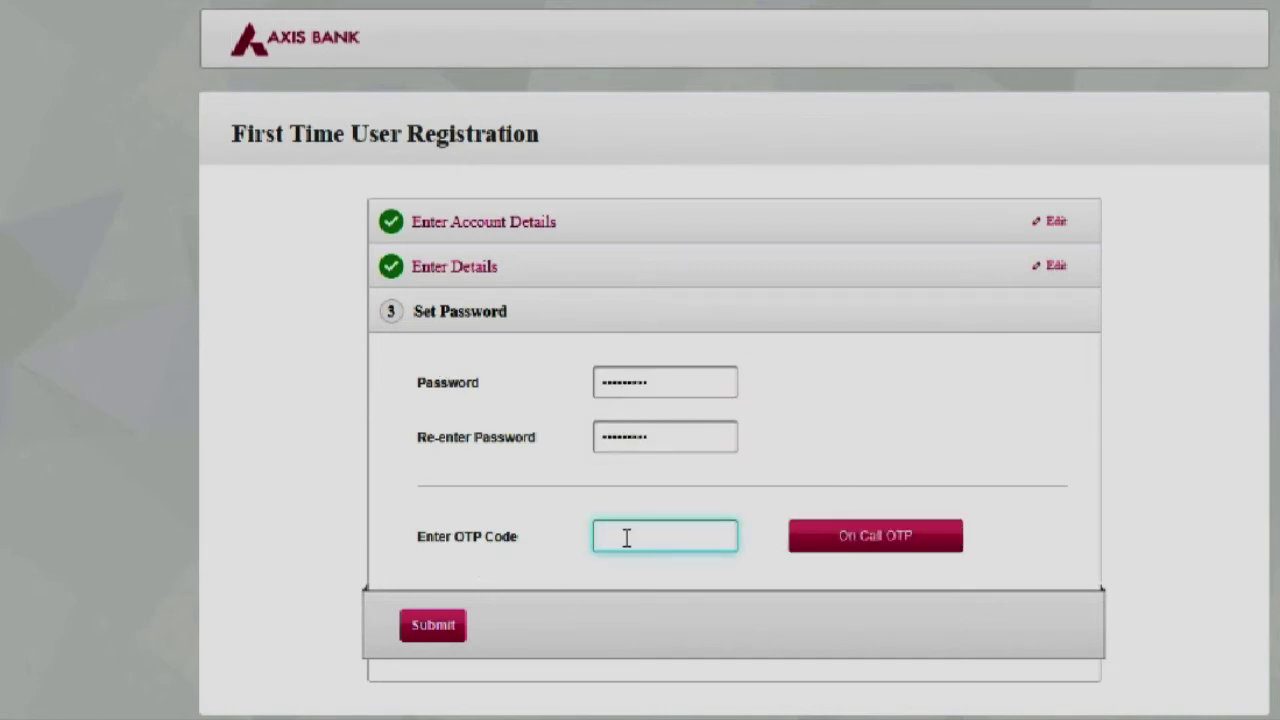
{"action": "left_click", "coordinate": [877, 548]}
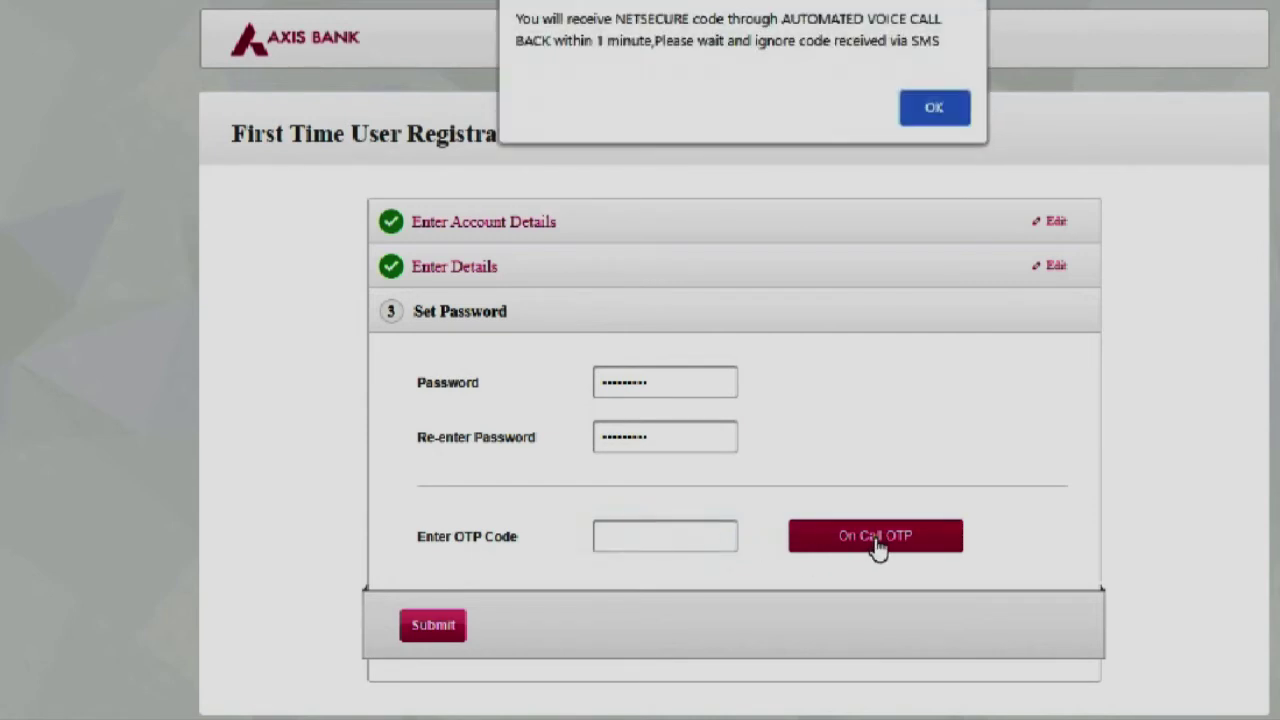
{"action": "left_click", "coordinate": [930, 115]}
{"action": "left_click", "coordinate": [628, 378]}
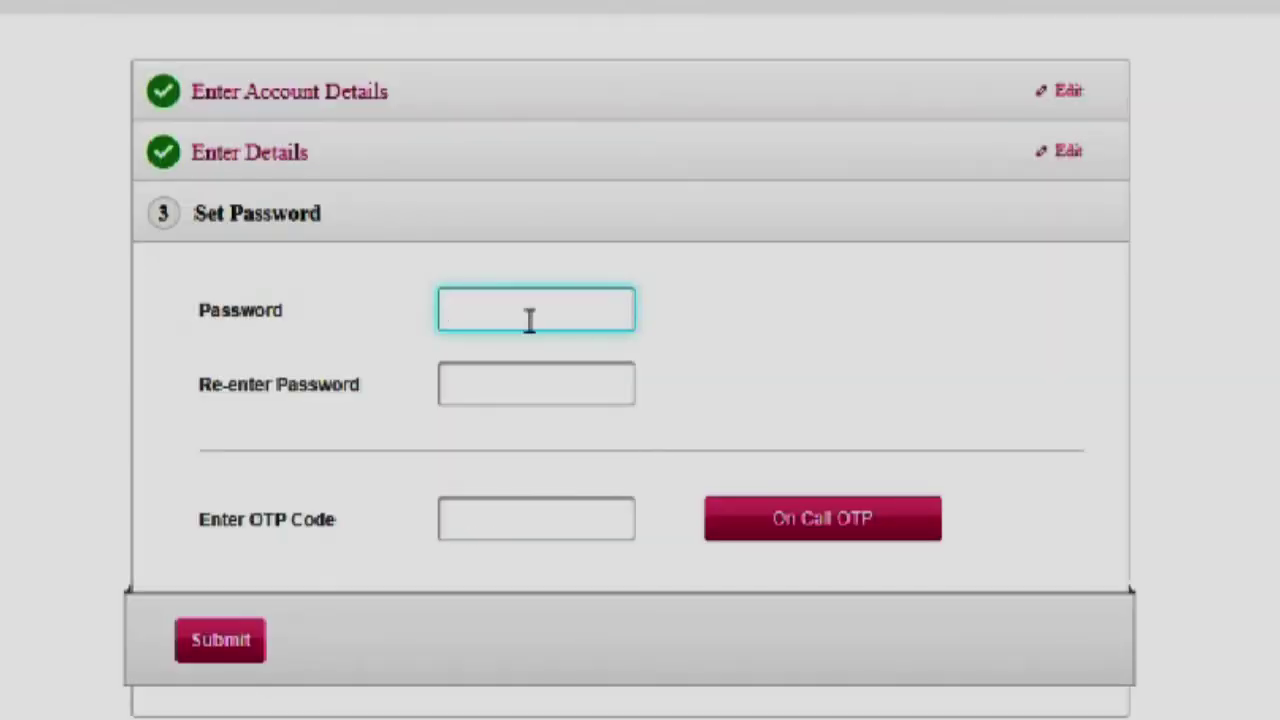
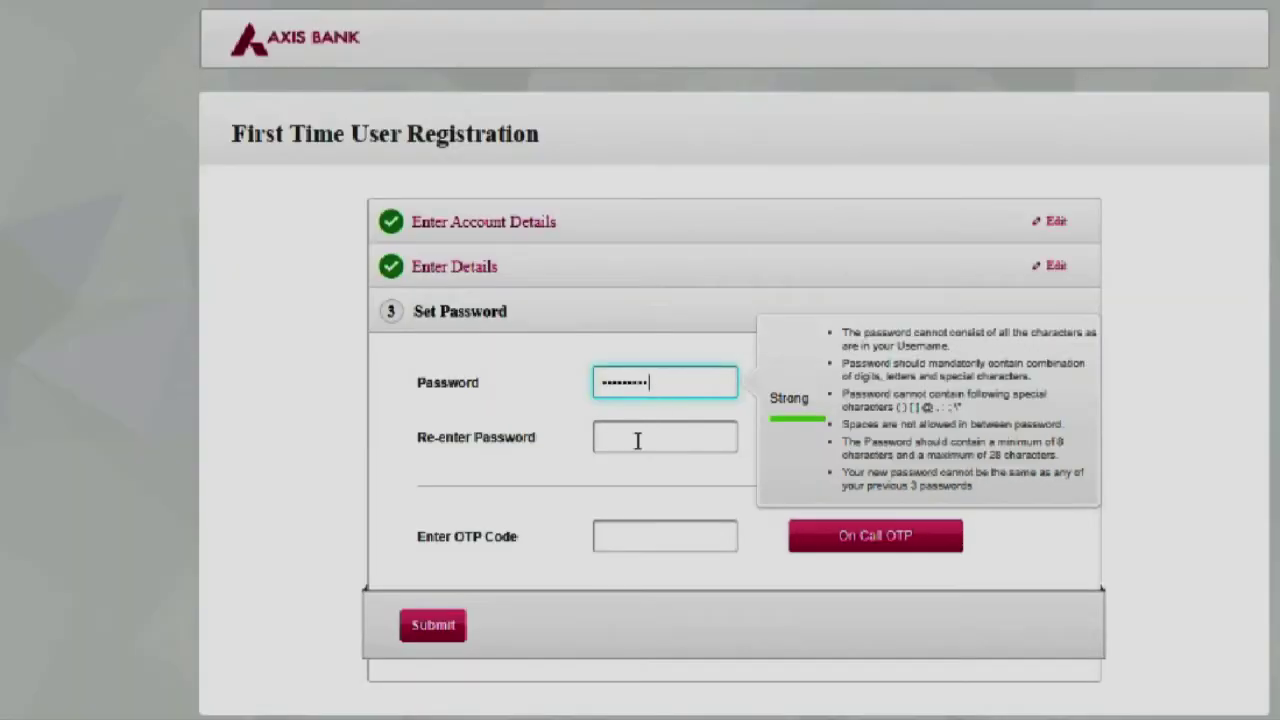
Enter a strong new password and retype it in the Re-enter Password field.
{"action": "left_click", "coordinate": [637, 446]}
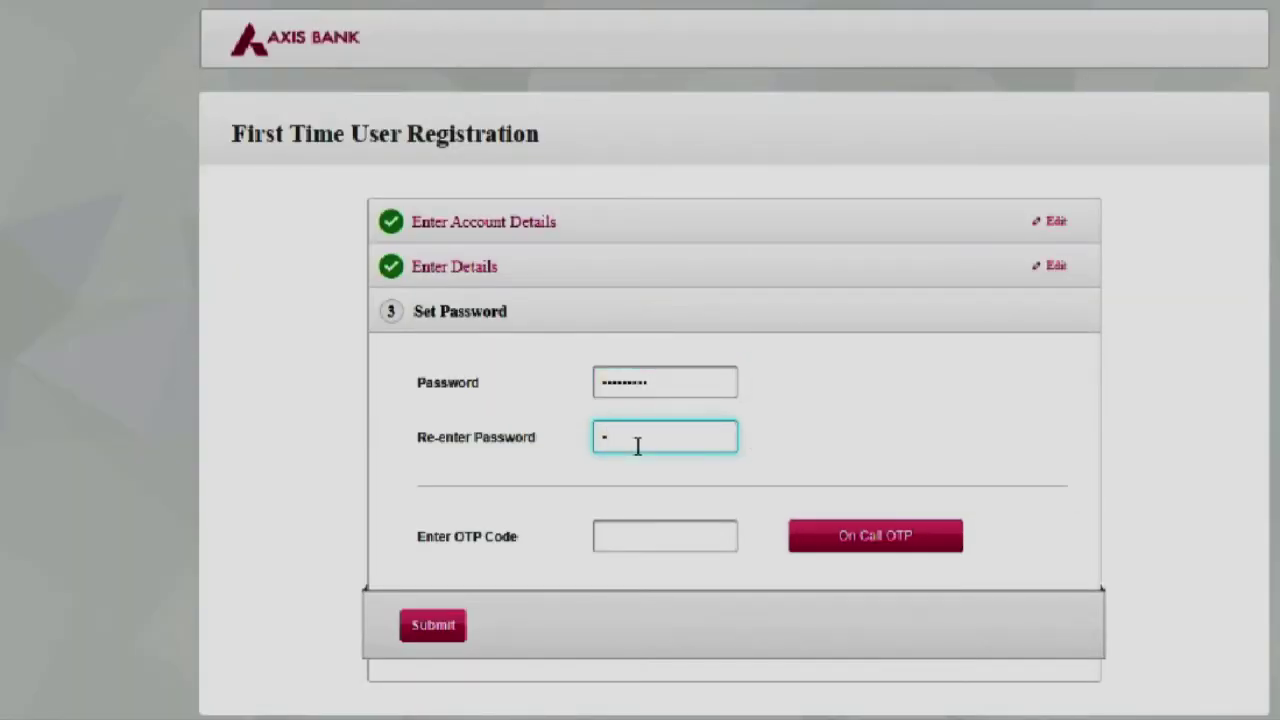
{"action": "type", "text": "••••••••••"}
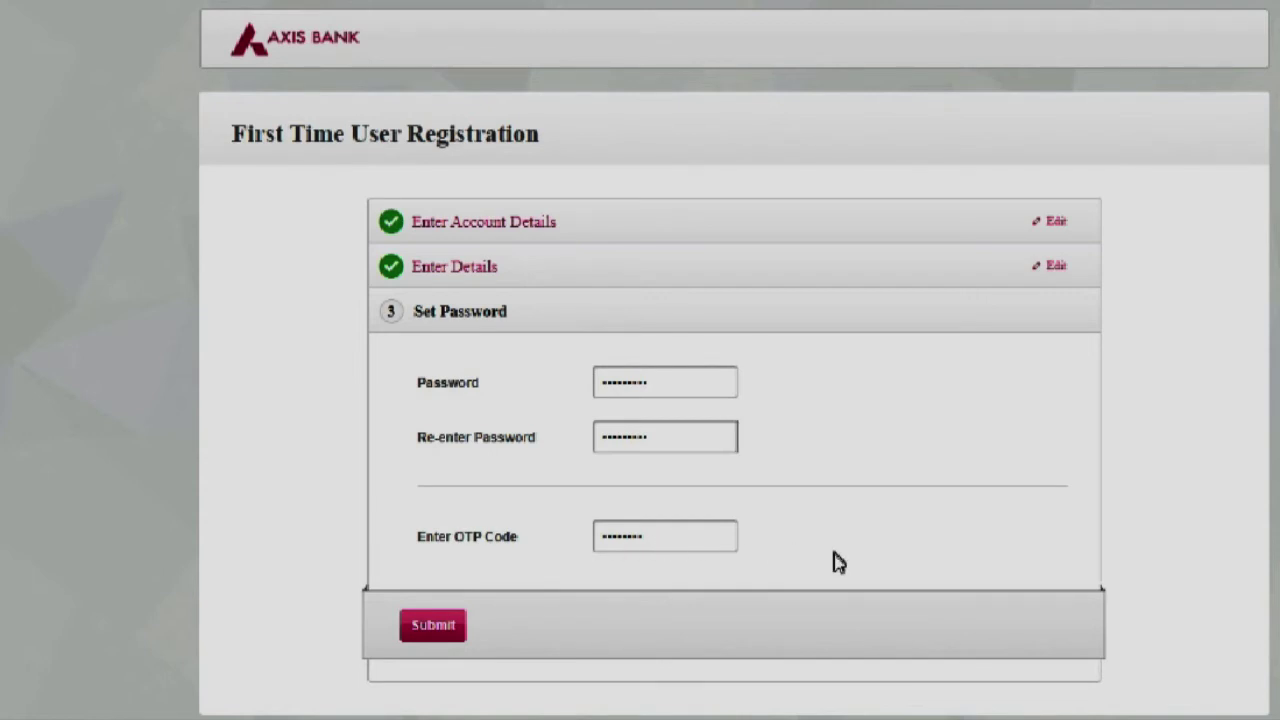
Submit the new password and OTP to finish first-time user registration.
{"action": "left_click", "coordinate": [445, 636]}
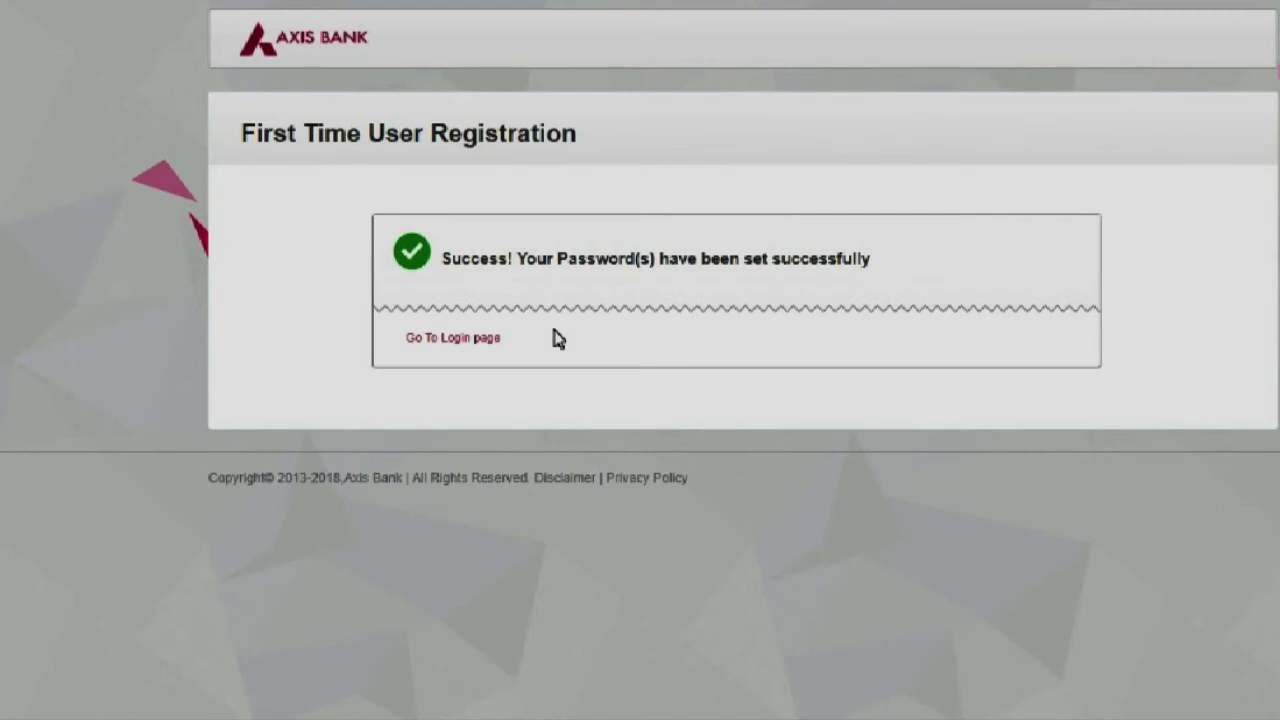
Log in from the Debit Card No. tab using the card number, PIN and captcha.
{"action": "left_click", "coordinate": [443, 343]}
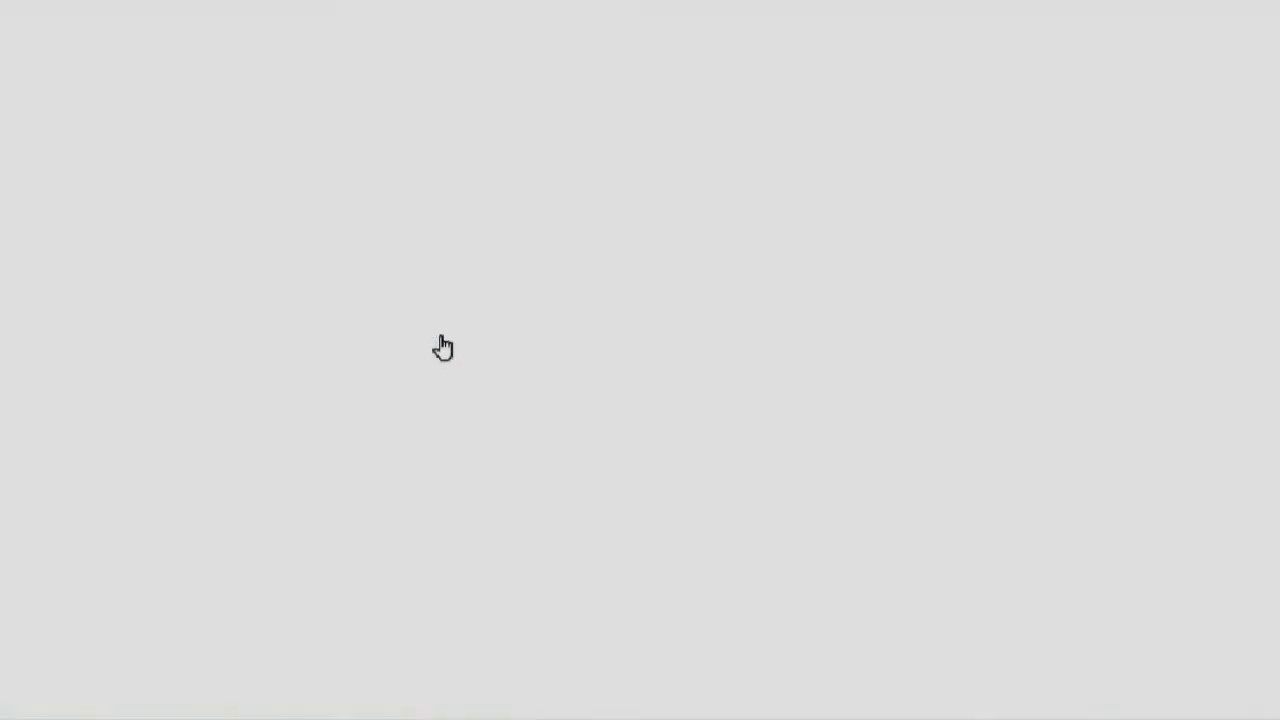
{"action": "left_click", "coordinate": [744, 203]}
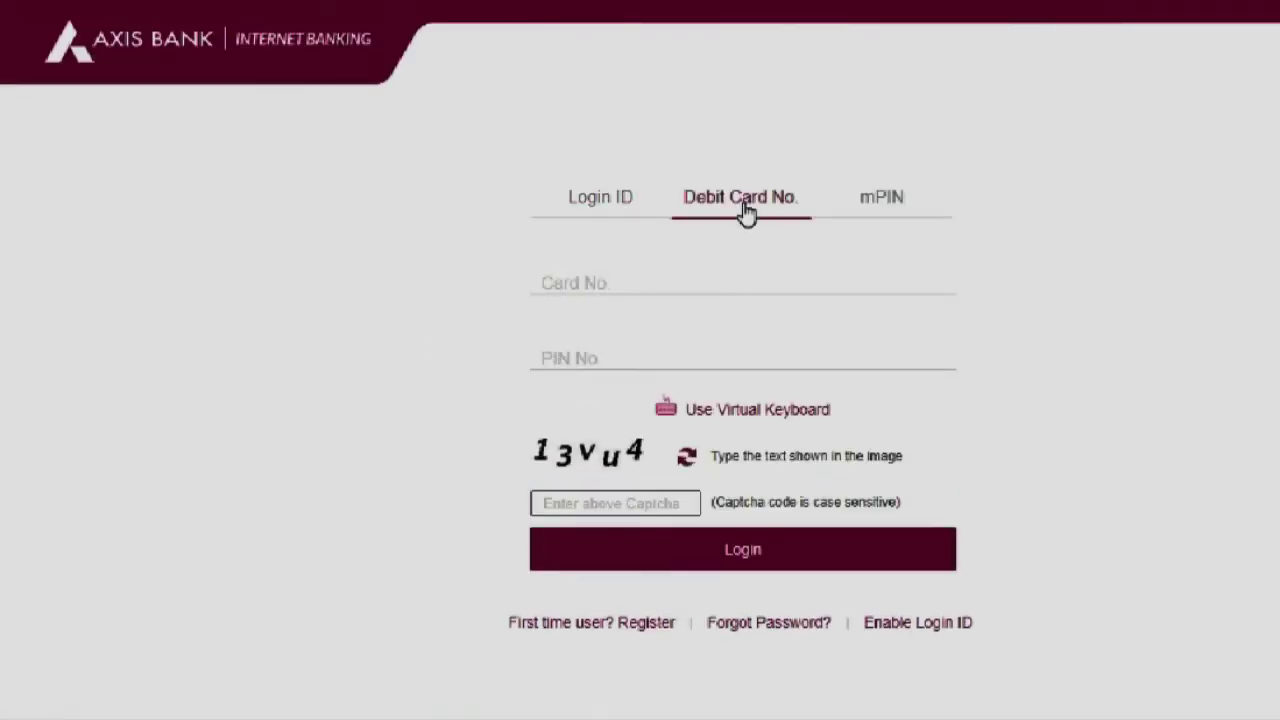
{"action": "left_click", "coordinate": [617, 283]}
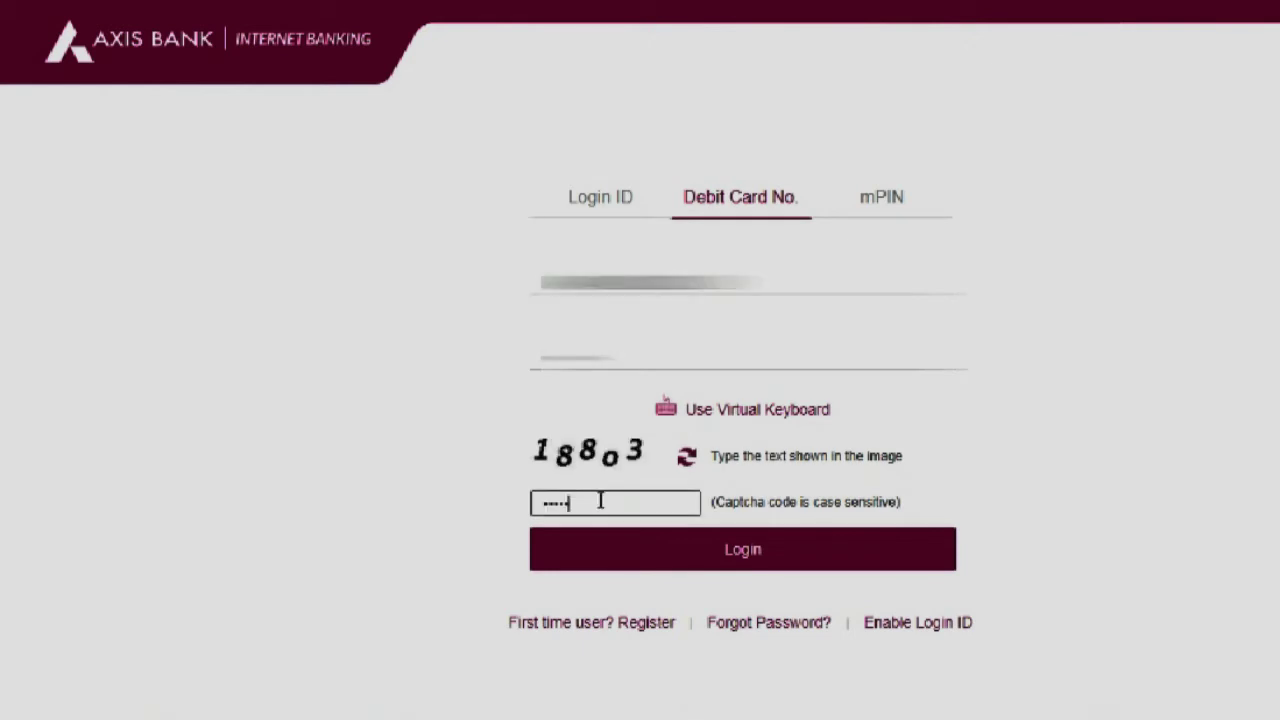
{"action": "type", "text": "o3"}
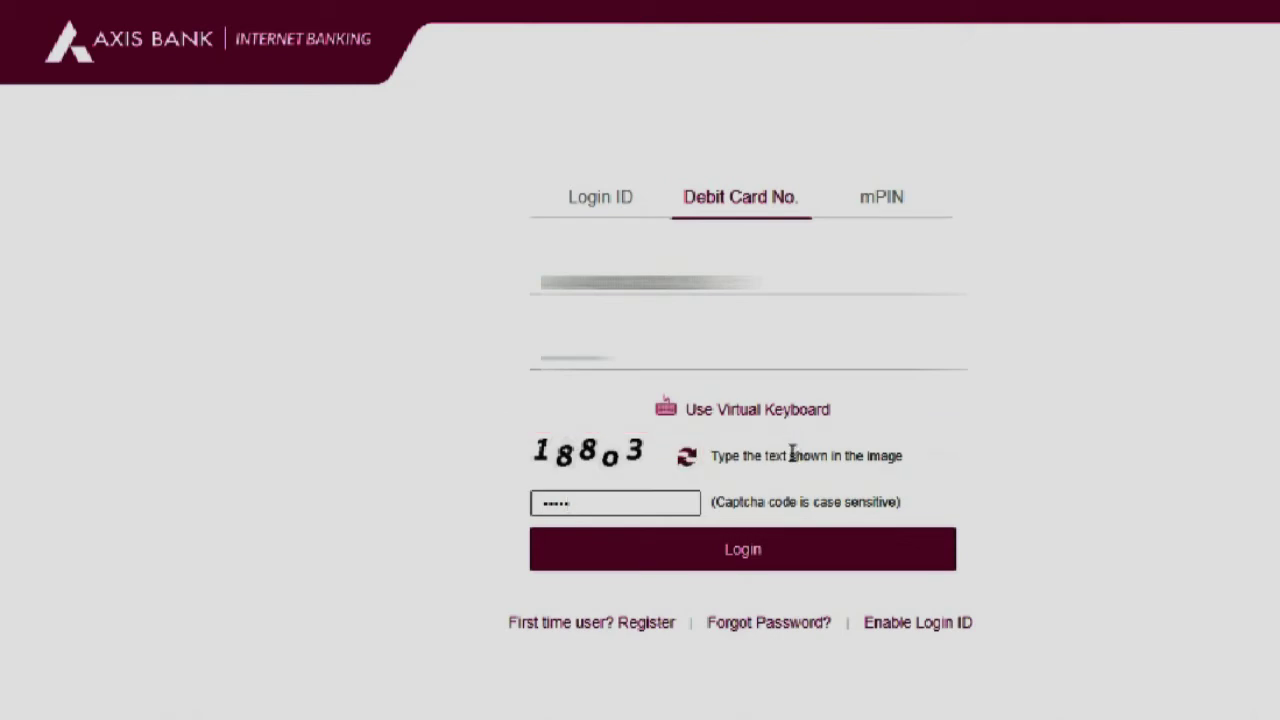
{"action": "left_click", "coordinate": [750, 570]}
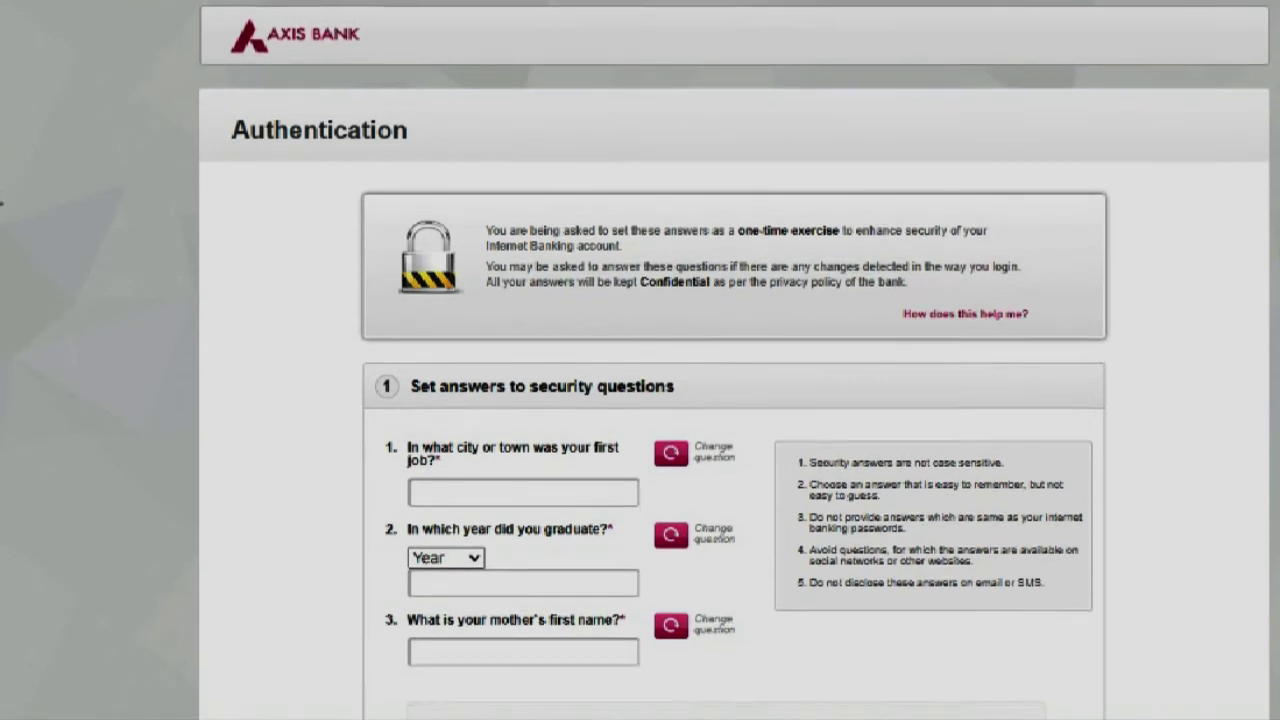
Answer the first-job city security question.
{"action": "scroll", "coordinate": [735, 400], "scroll_direction": "down", "scroll_amount": 2}
{"action": "scroll", "coordinate": [735, 400], "scroll_direction": "down", "scroll_amount": 1}
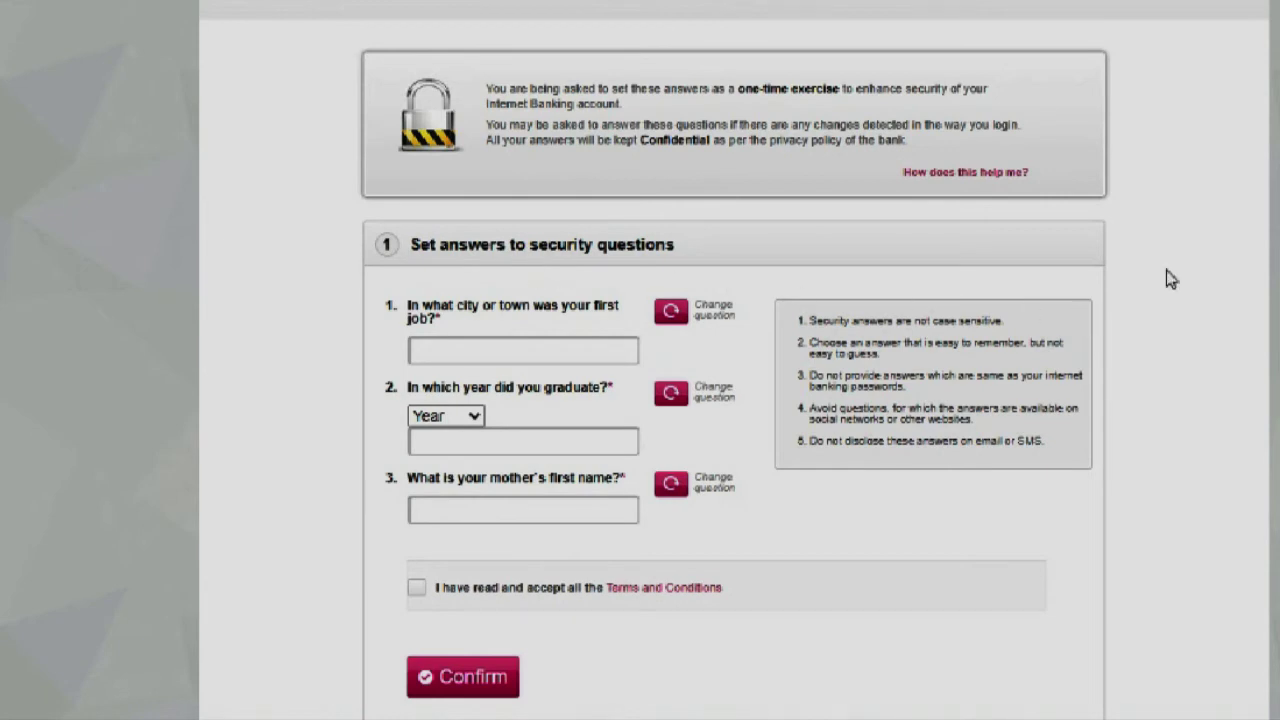
{"action": "scroll", "coordinate": [735, 400], "scroll_direction": "down", "scroll_amount": 1}
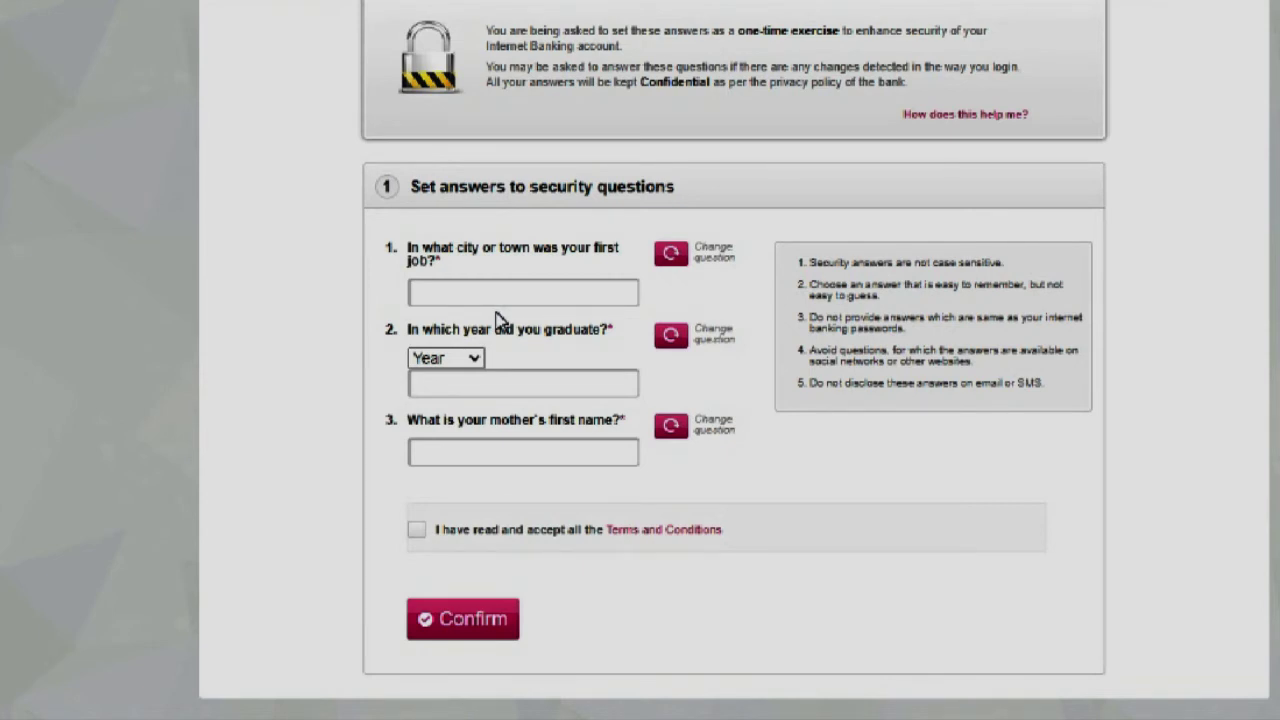
{"action": "left_click", "coordinate": [490, 302]}
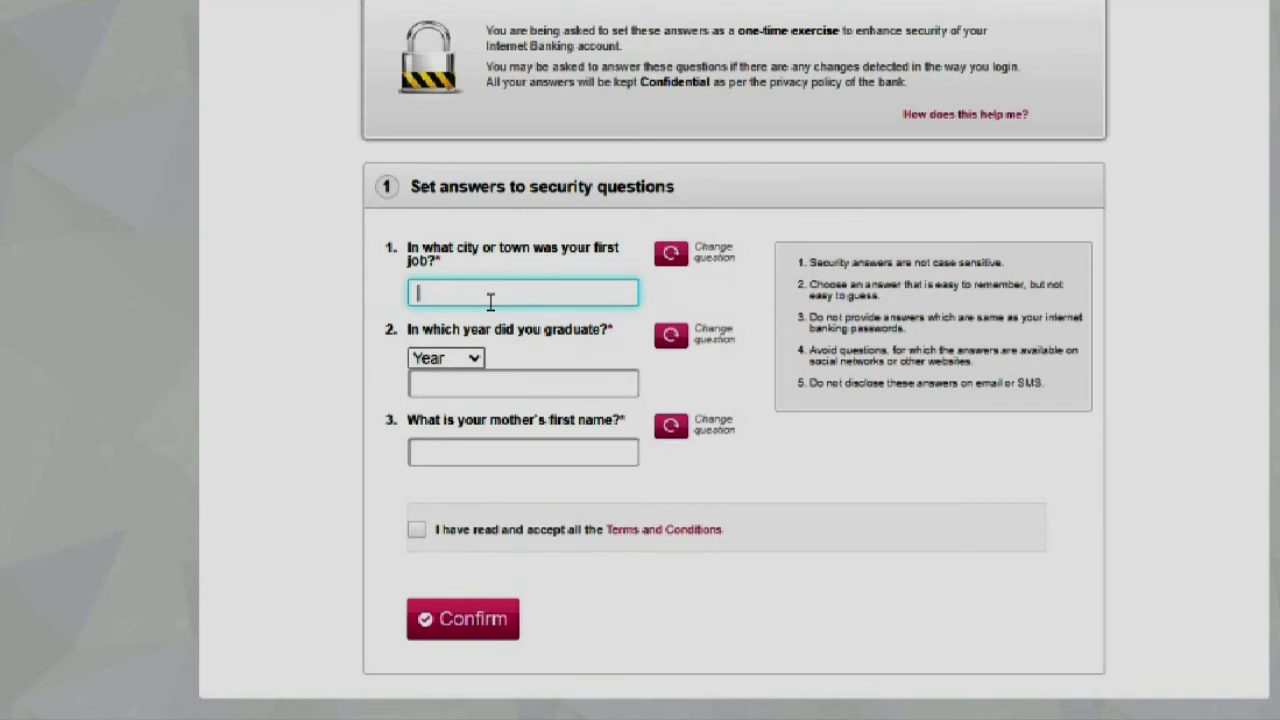
Select the graduation year from the Year list, enter the mother's first name, and submit the answers.
{"action": "left_click", "coordinate": [500, 387]}
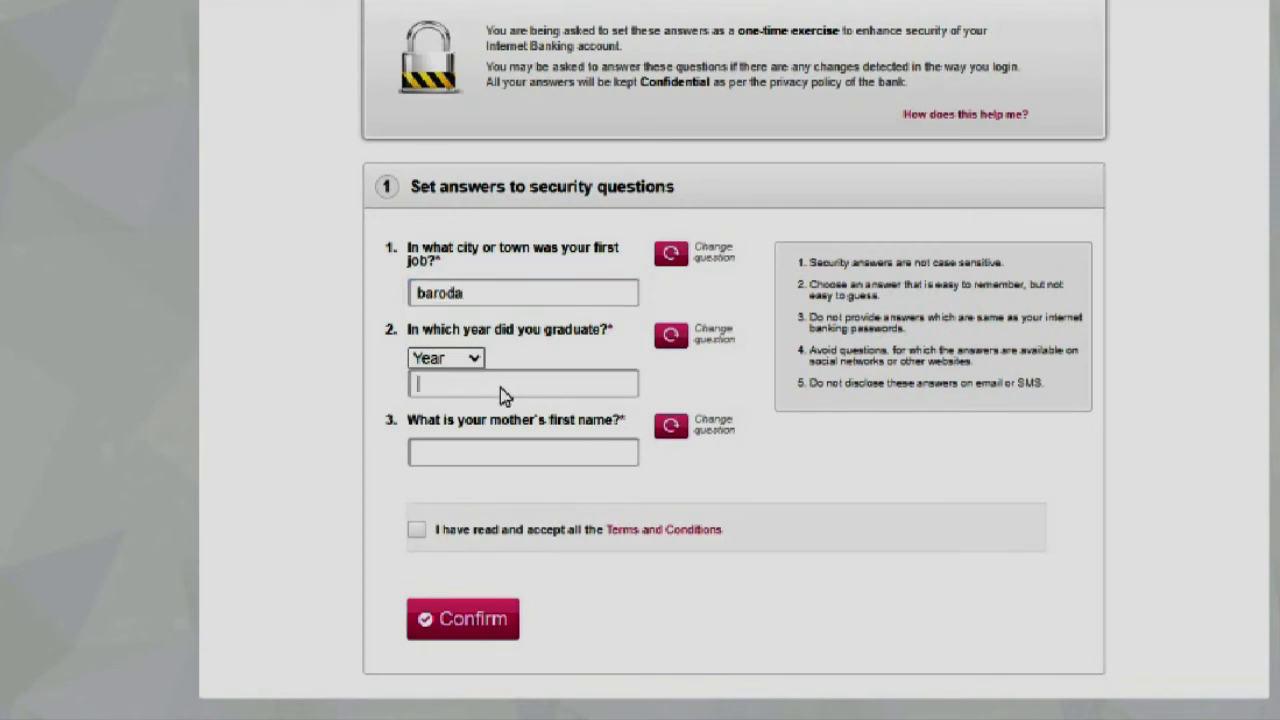
{"action": "left_click", "coordinate": [445, 358]}
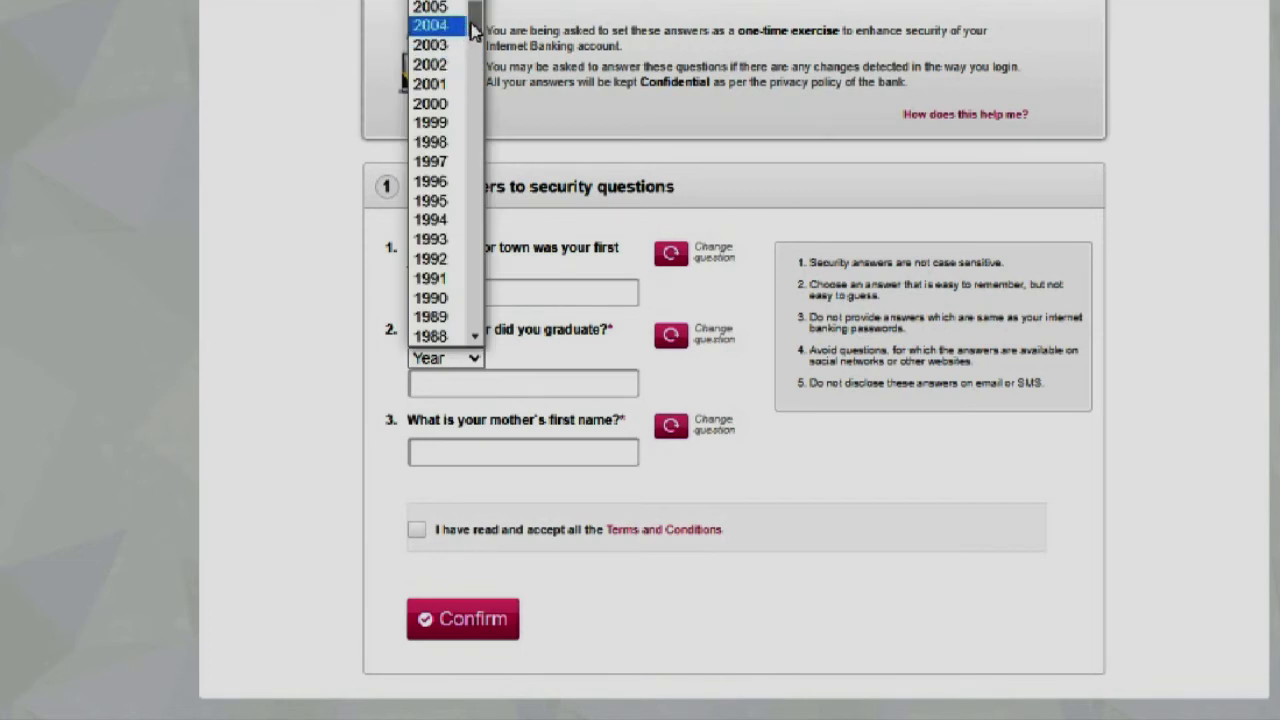
{"action": "scroll", "coordinate": [474, 6], "scroll_direction": "up", "scroll_amount": 5}
{"action": "scroll", "coordinate": [474, 6], "scroll_direction": "down", "scroll_amount": 1}
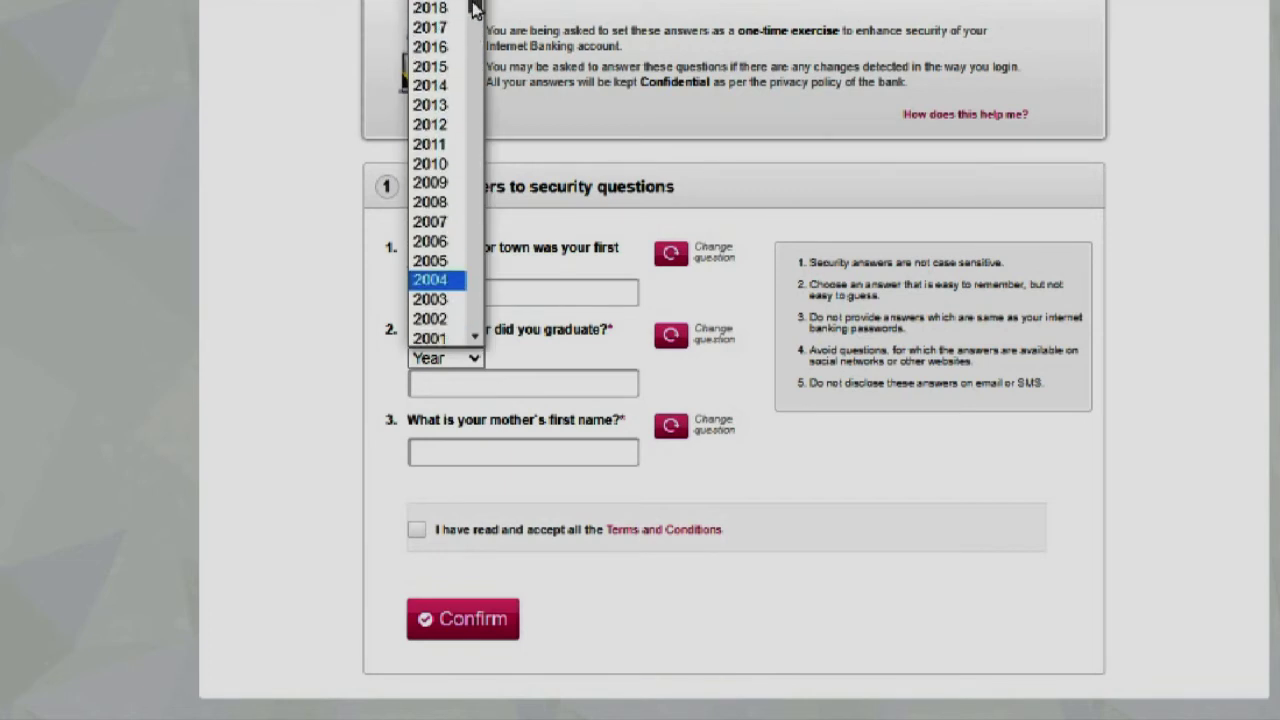
{"action": "left_click", "coordinate": [431, 130]}
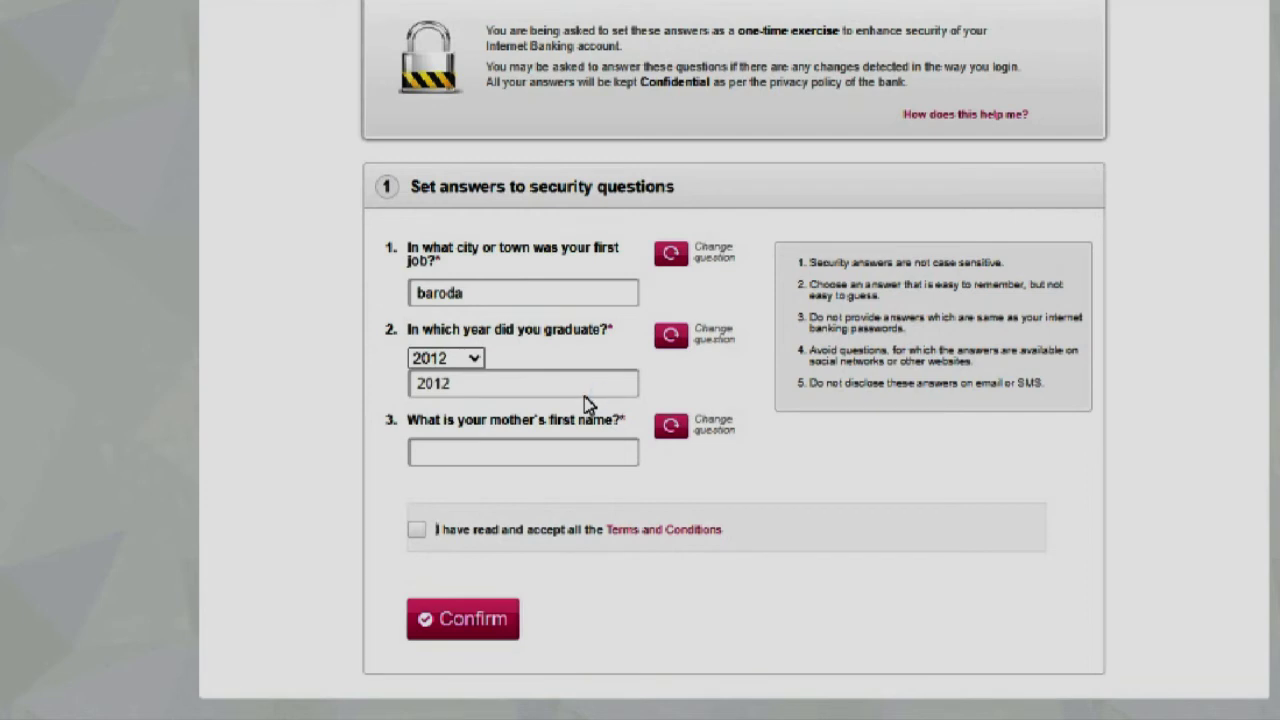
{"action": "left_click", "coordinate": [460, 463]}
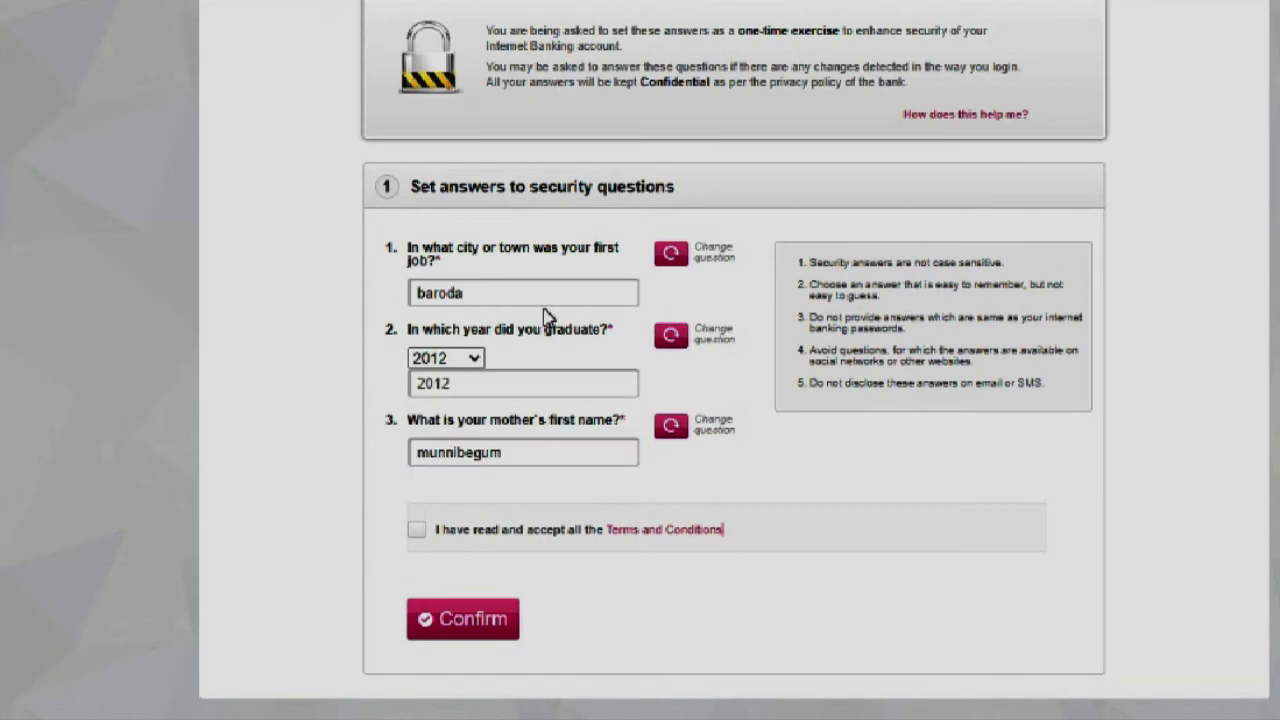
{"action": "left_click", "coordinate": [668, 714]}
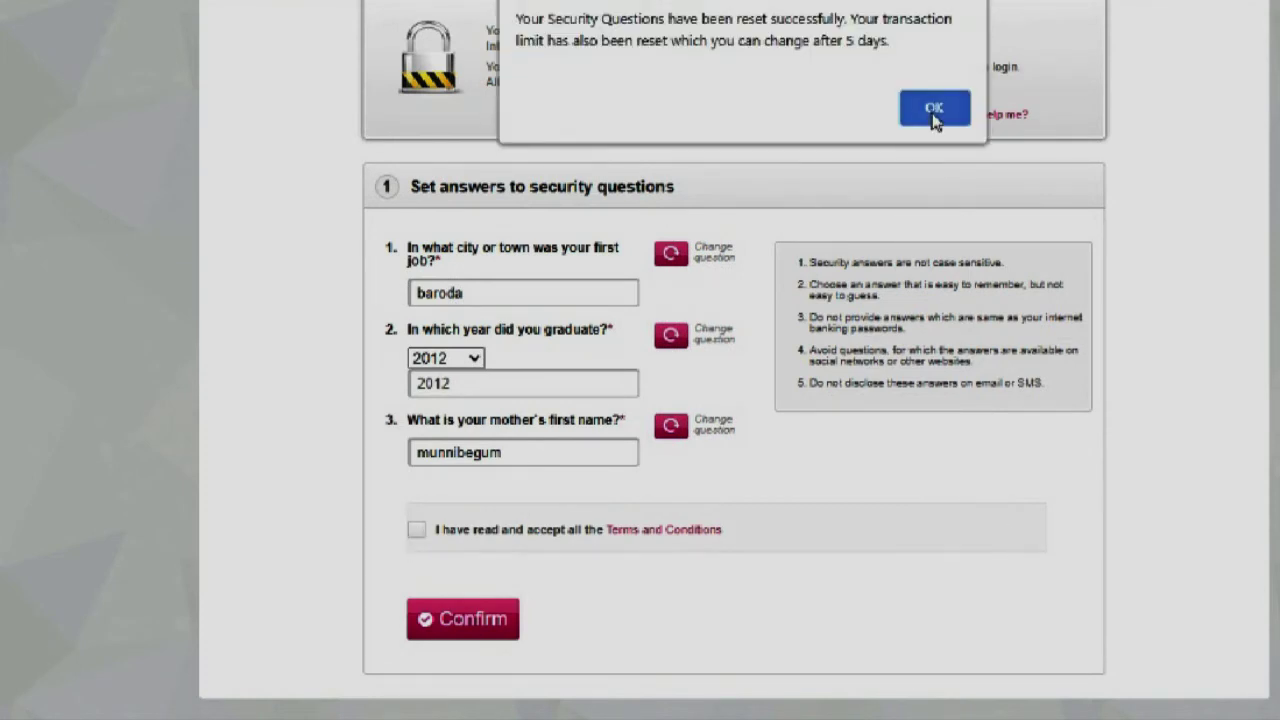
Dismiss the reset-success alert and confirm the security answers with the terms accepted.
{"action": "left_click", "coordinate": [934, 110]}
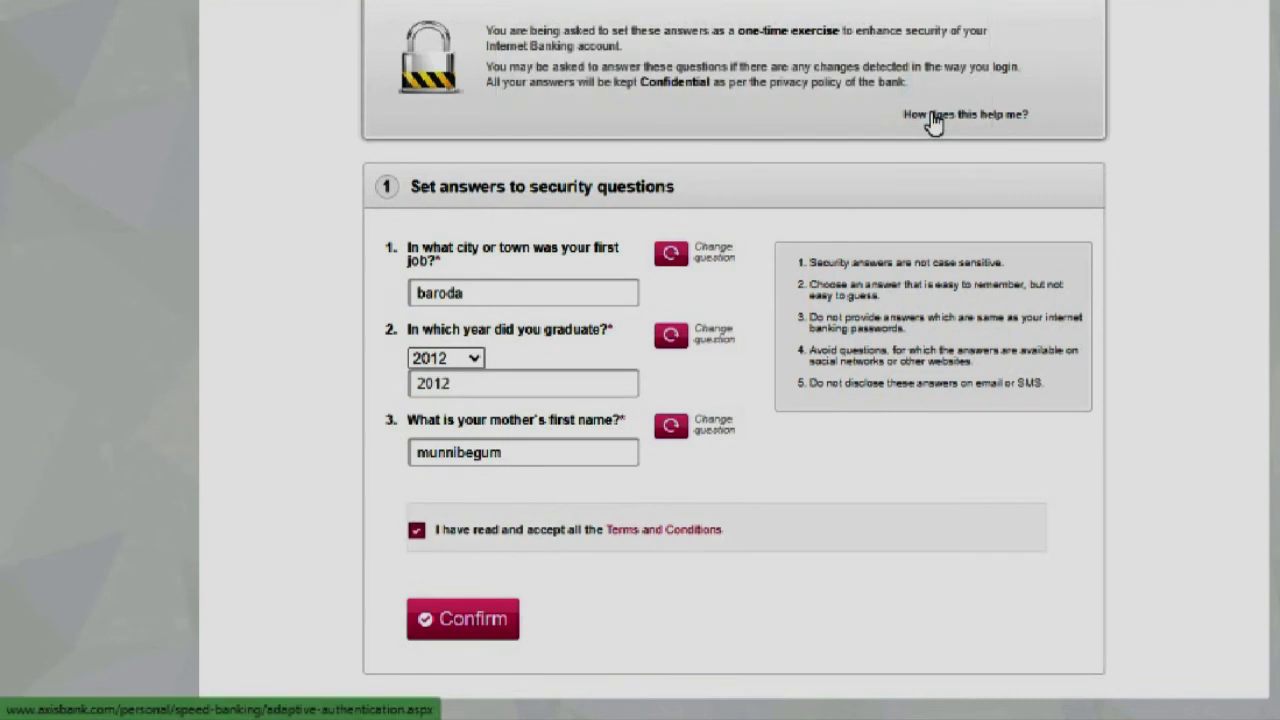
{"action": "left_click", "coordinate": [455, 622]}
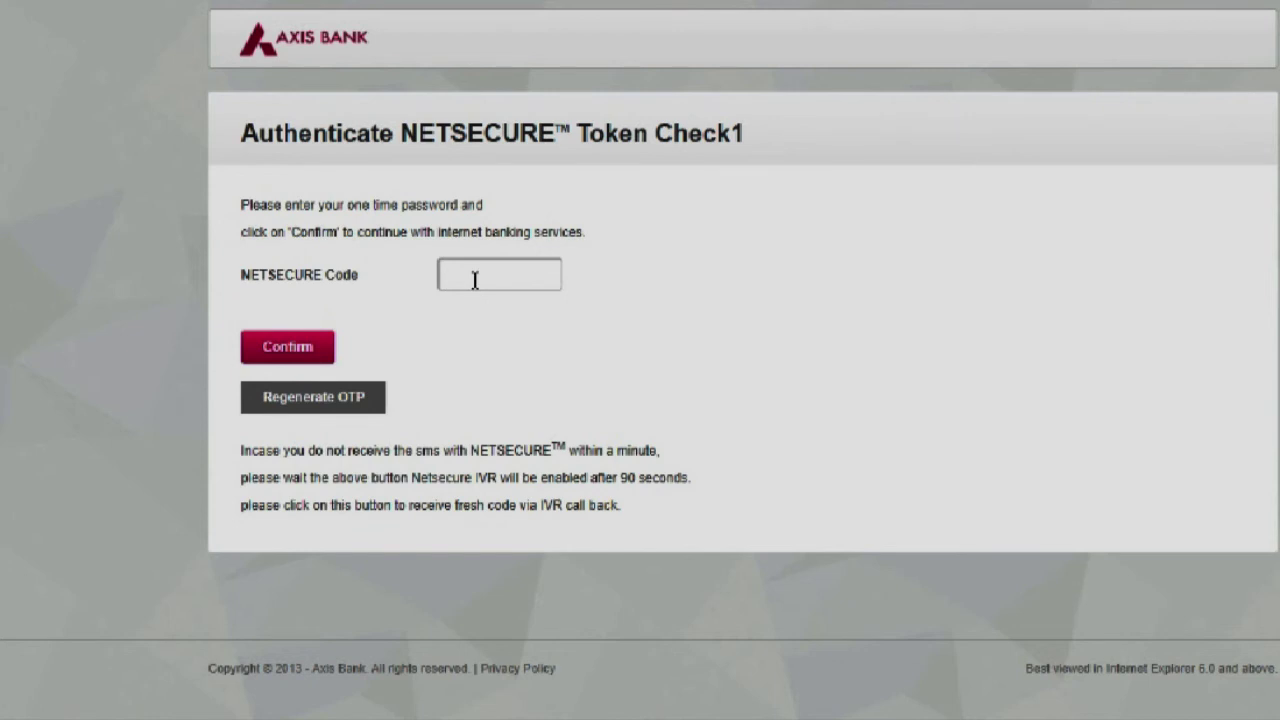
Enter the one-time password in the NETSECURE Code field and confirm it.
{"action": "left_click", "coordinate": [475, 279]}
{"action": "type", "text": "••••••••"}
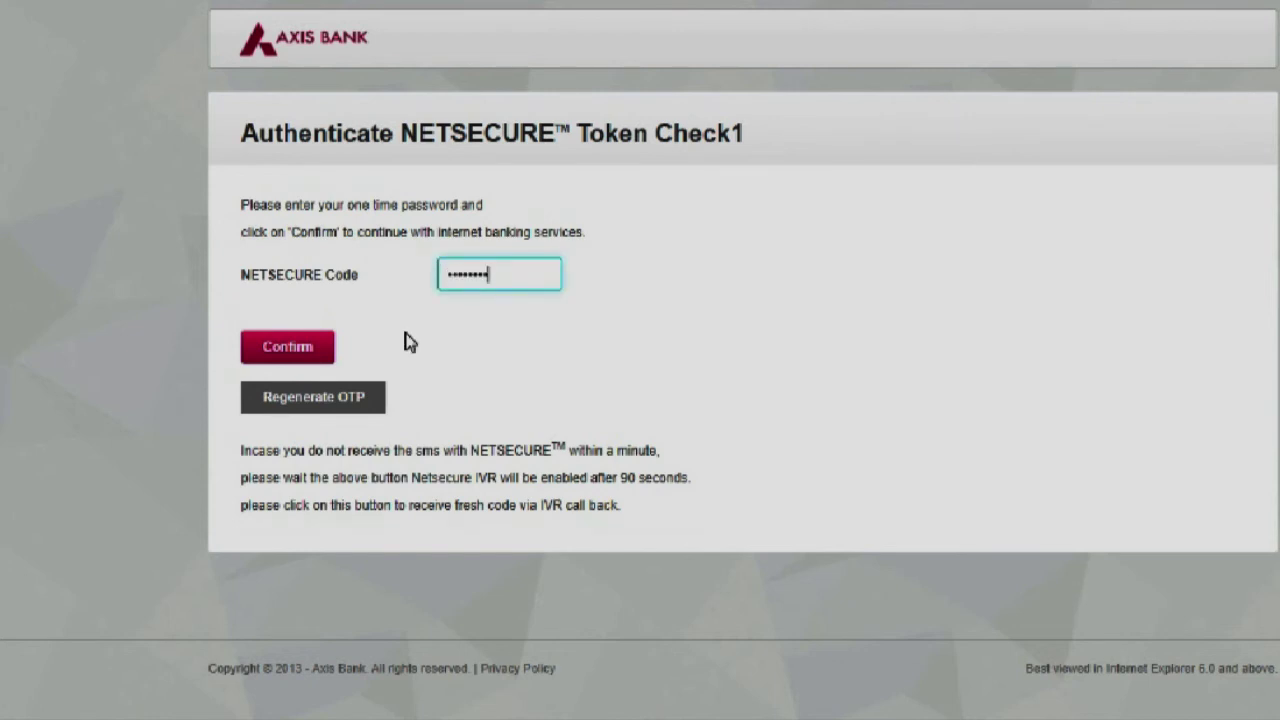
{"action": "left_click", "coordinate": [410, 343]}
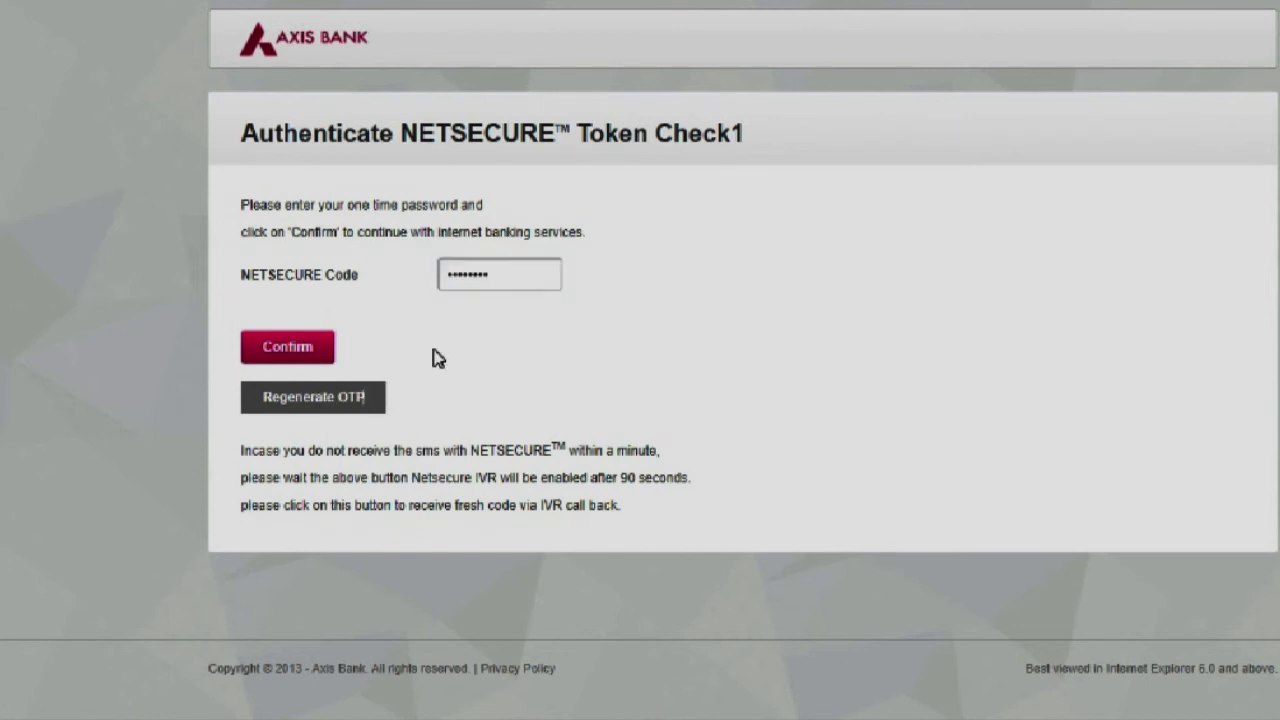
{"action": "left_click", "coordinate": [300, 348]}
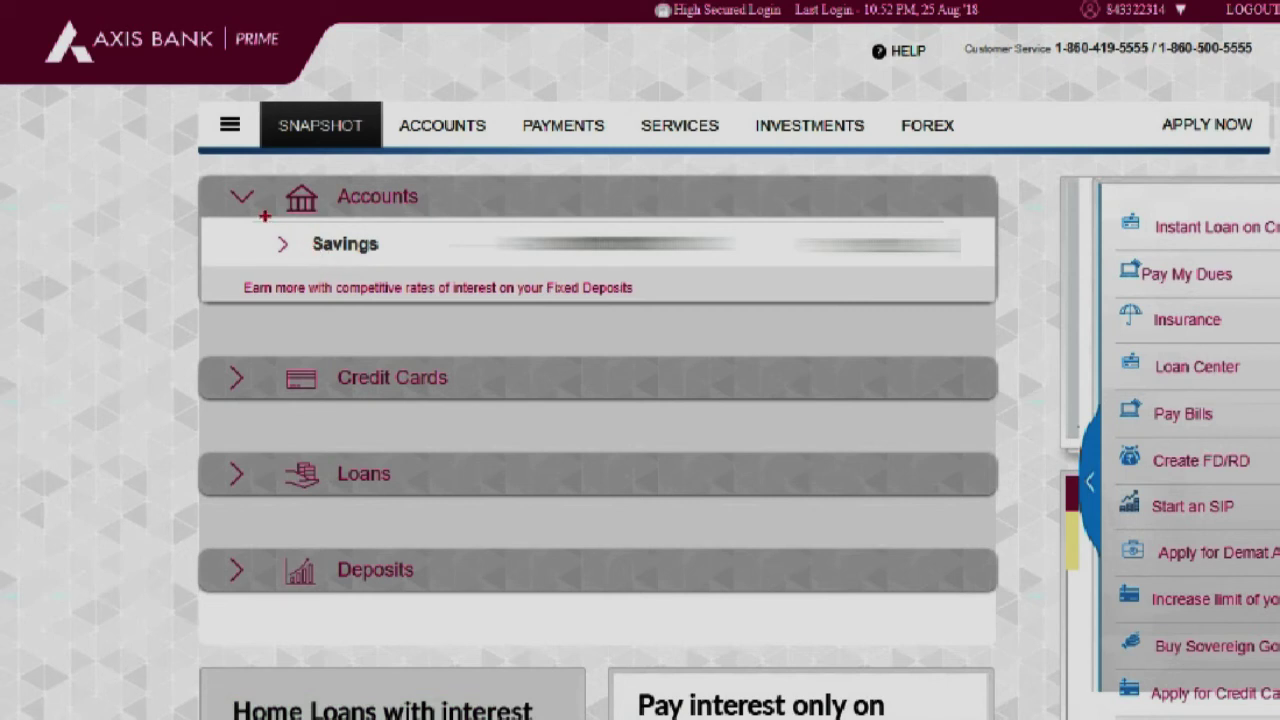
{"action": "mouse_move", "coordinate": [264, 214]}
{"action": "left_mouse_down"}
{"action": "mouse_move", "coordinate": [250, 170]}
{"action": "mouse_move", "coordinate": [330, 175]}
{"action": "left_mouse_up"}
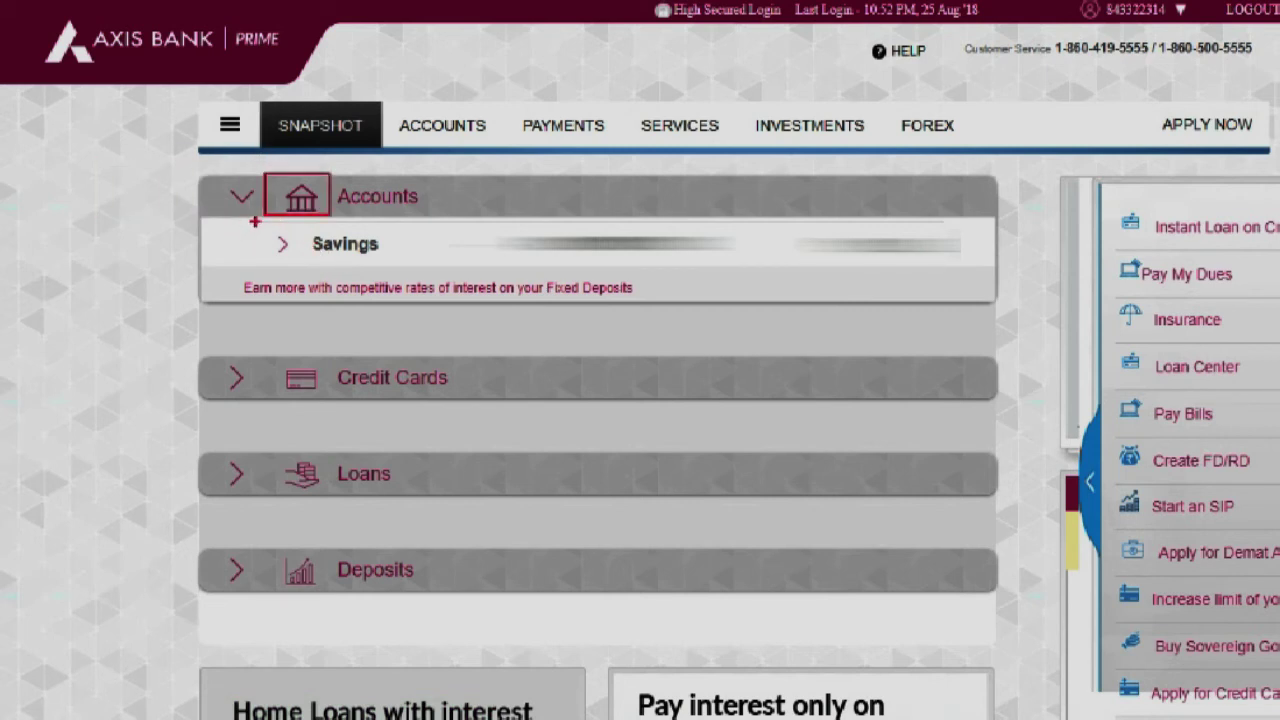
{"action": "mouse_move", "coordinate": [255, 222]}
{"action": "left_mouse_down"}
{"action": "mouse_move", "coordinate": [332, 254]}
{"action": "mouse_move", "coordinate": [448, 266]}
{"action": "mouse_move", "coordinate": [567, 265]}
{"action": "mouse_move", "coordinate": [512, 264]}
{"action": "mouse_move", "coordinate": [592, 242]}
{"action": "mouse_move", "coordinate": [964, 266]}
{"action": "left_mouse_up"}
{"action": "key", "text": "Escape"}
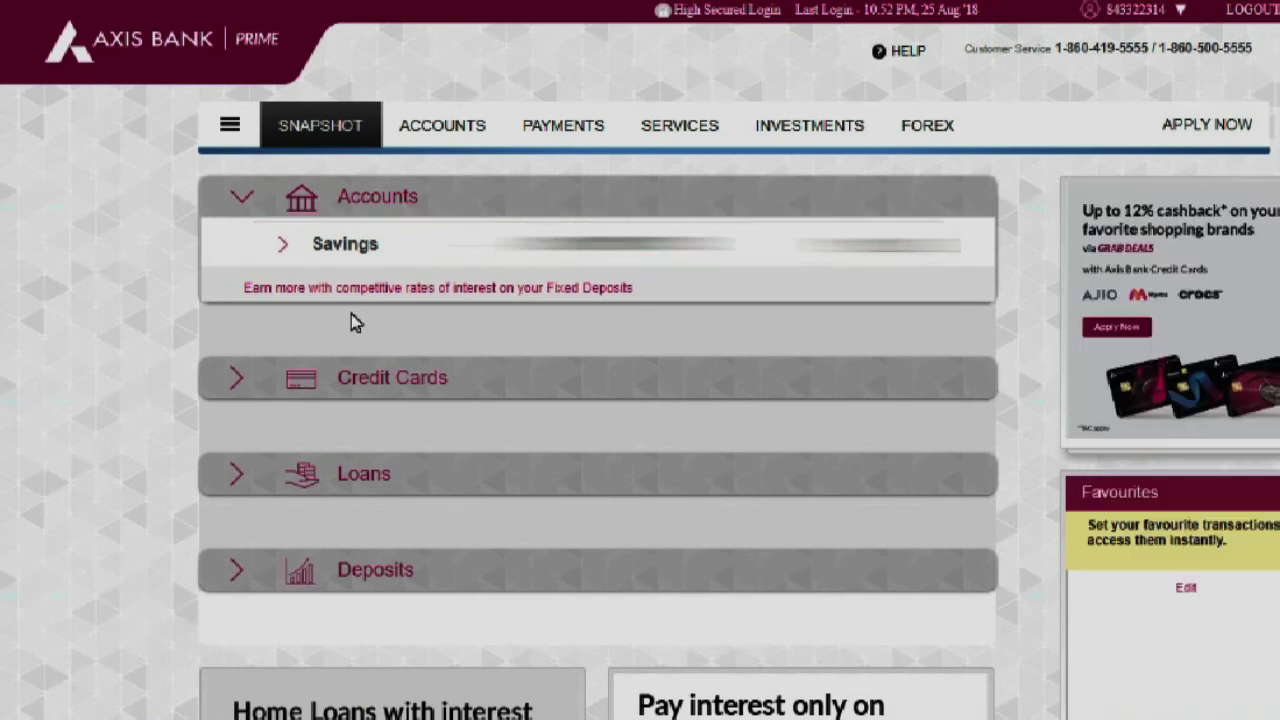
{"action": "left_click", "coordinate": [1180, 18]}
{"action": "mouse_move", "coordinate": [1057, 2]}
{"action": "left_mouse_down"}
{"action": "mouse_move", "coordinate": [1278, 104]}
{"action": "mouse_move", "coordinate": [1218, 32]}
{"action": "left_mouse_up"}
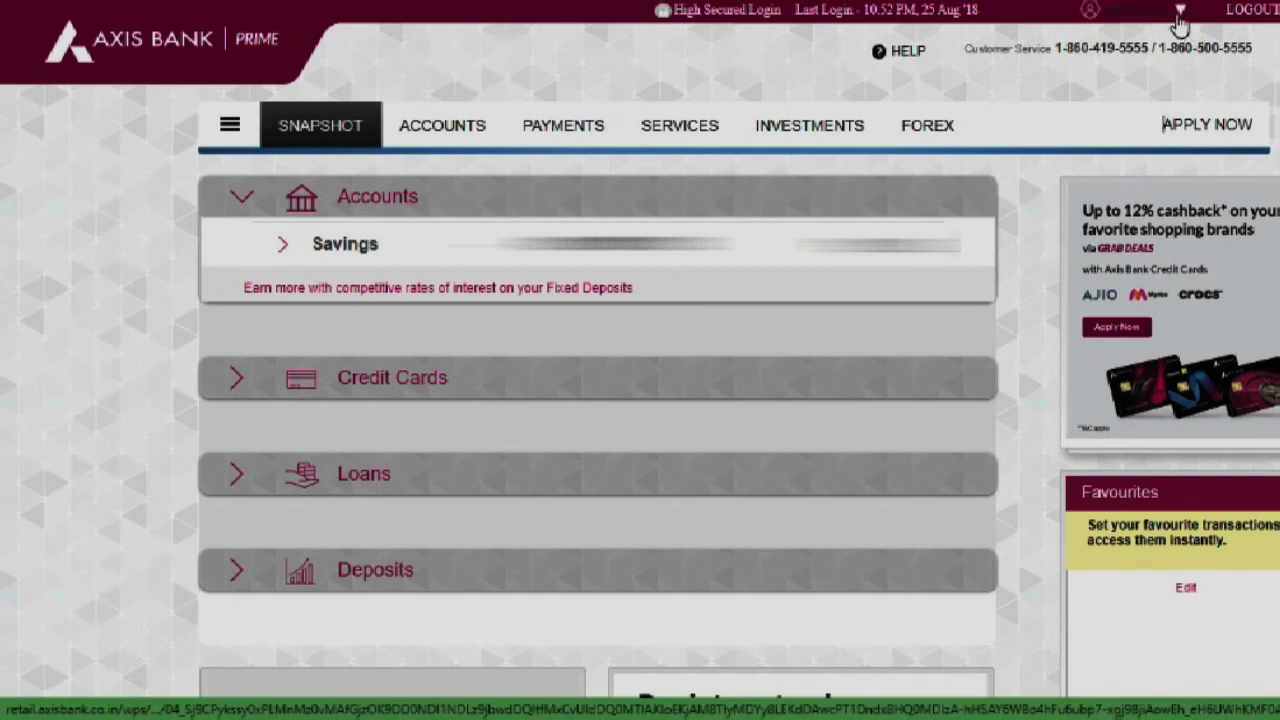
Choose Change Login ID from the user profile menu and scroll through its form.
{"action": "left_click", "coordinate": [1181, 14]}
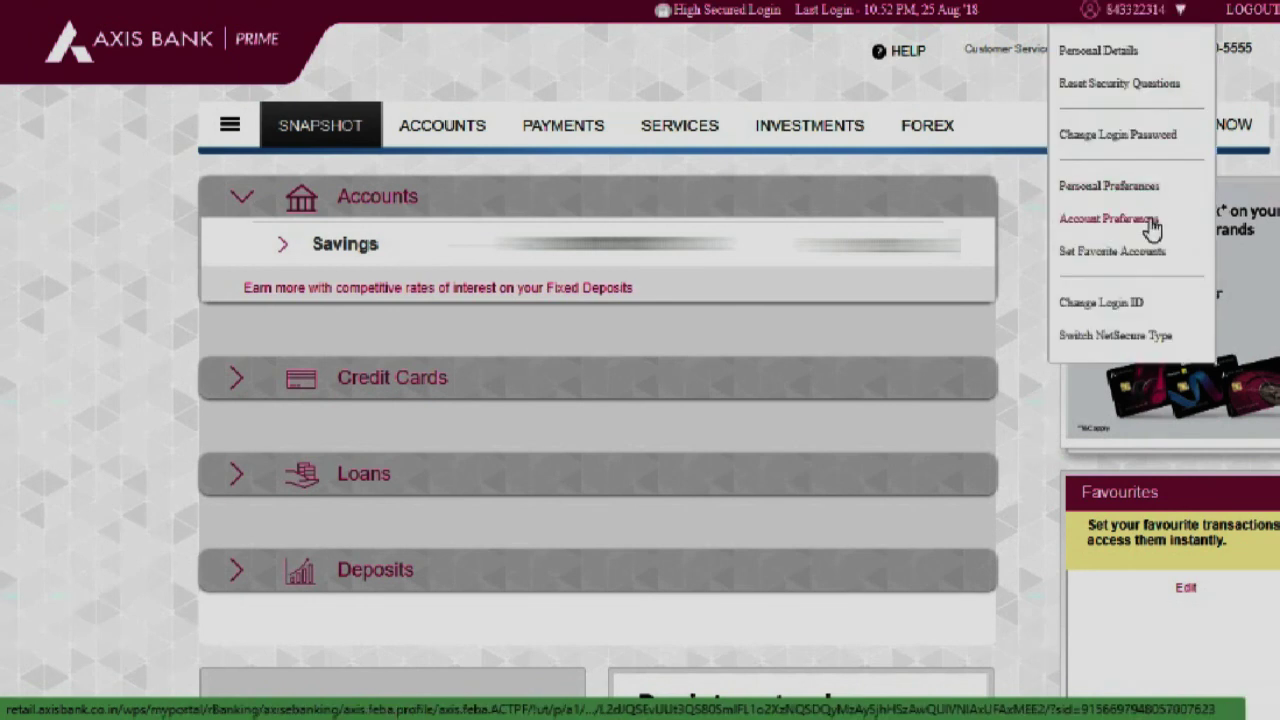
{"action": "left_click", "coordinate": [1094, 304]}
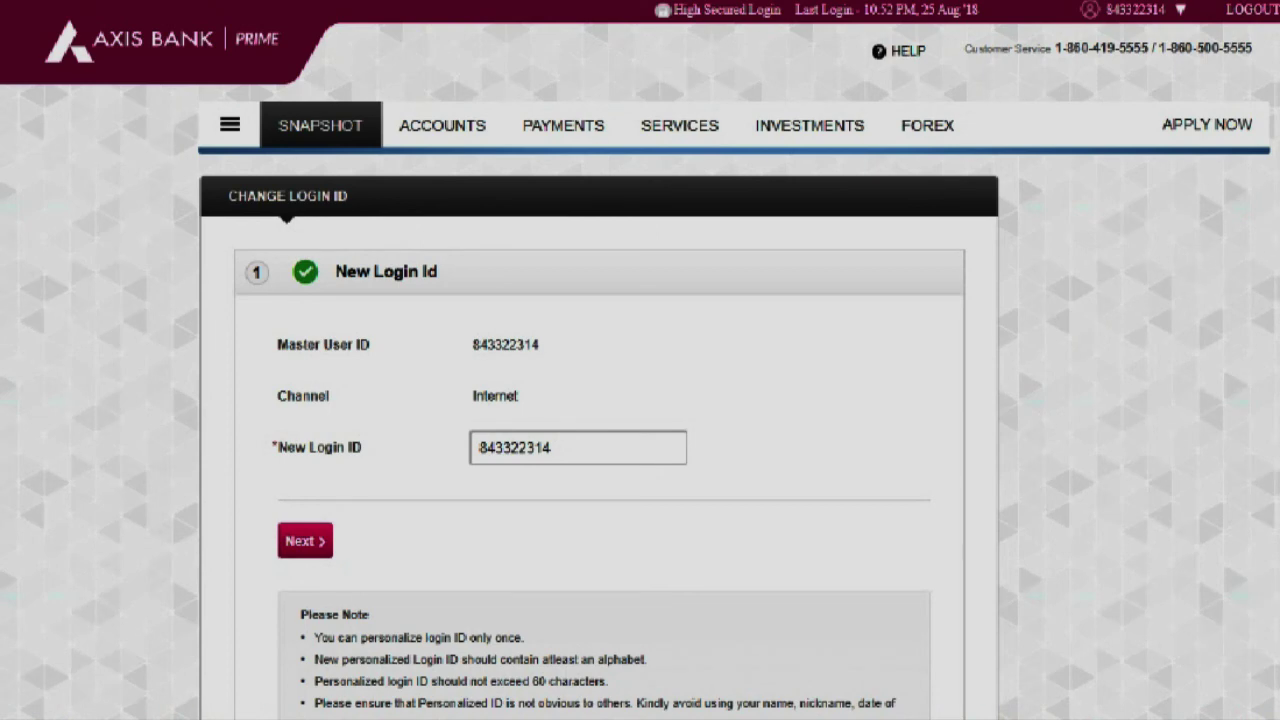
{"action": "scroll", "coordinate": [2, 270], "scroll_direction": "down", "scroll_amount": 2}
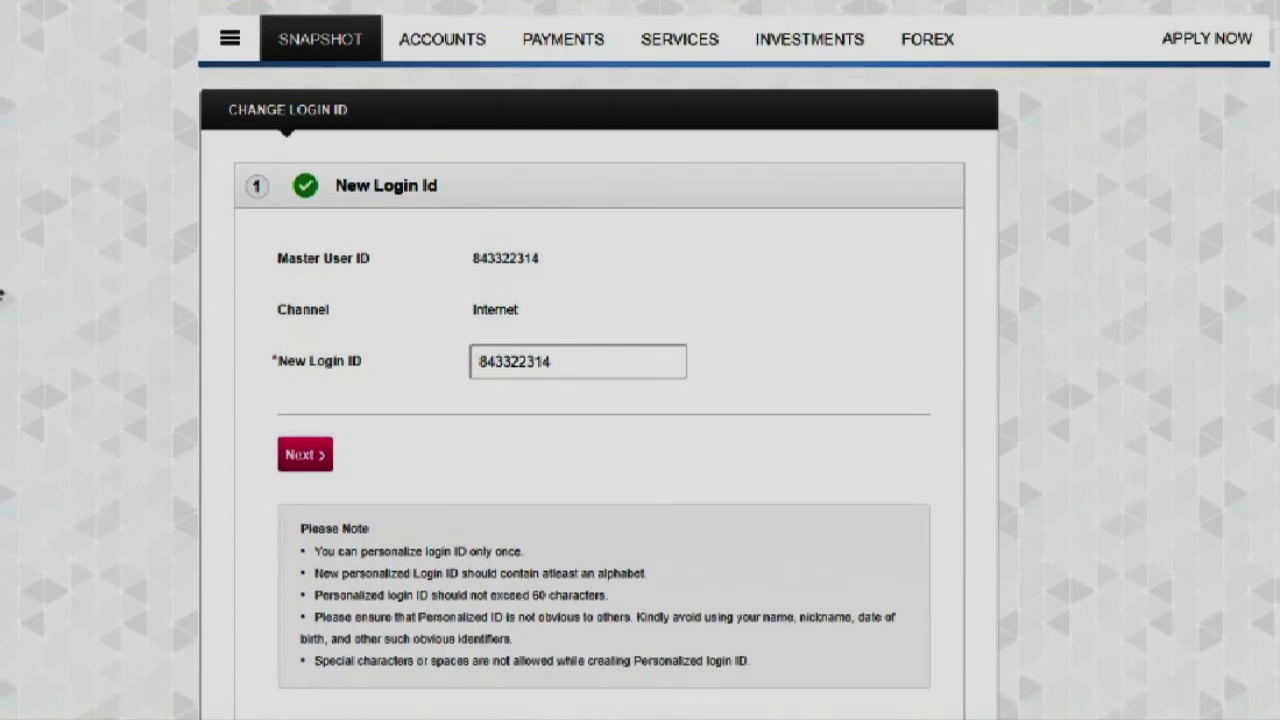